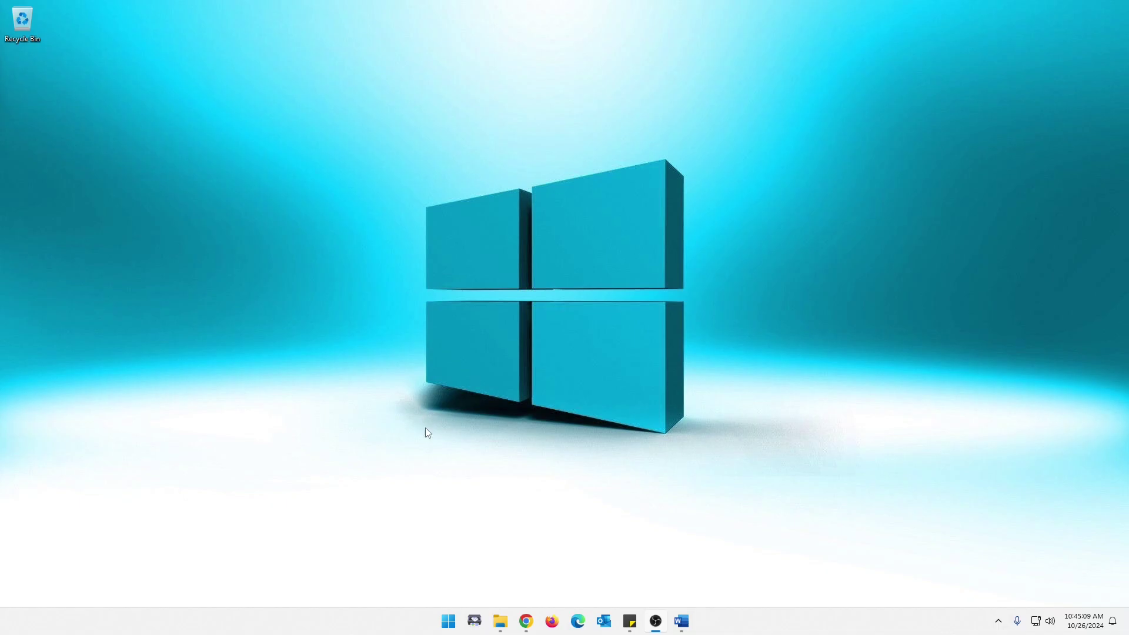
- Open the Start menu's power options twice to inspect them, then return to the desktop
{"action": "left_click", "coordinate": [448, 620]}
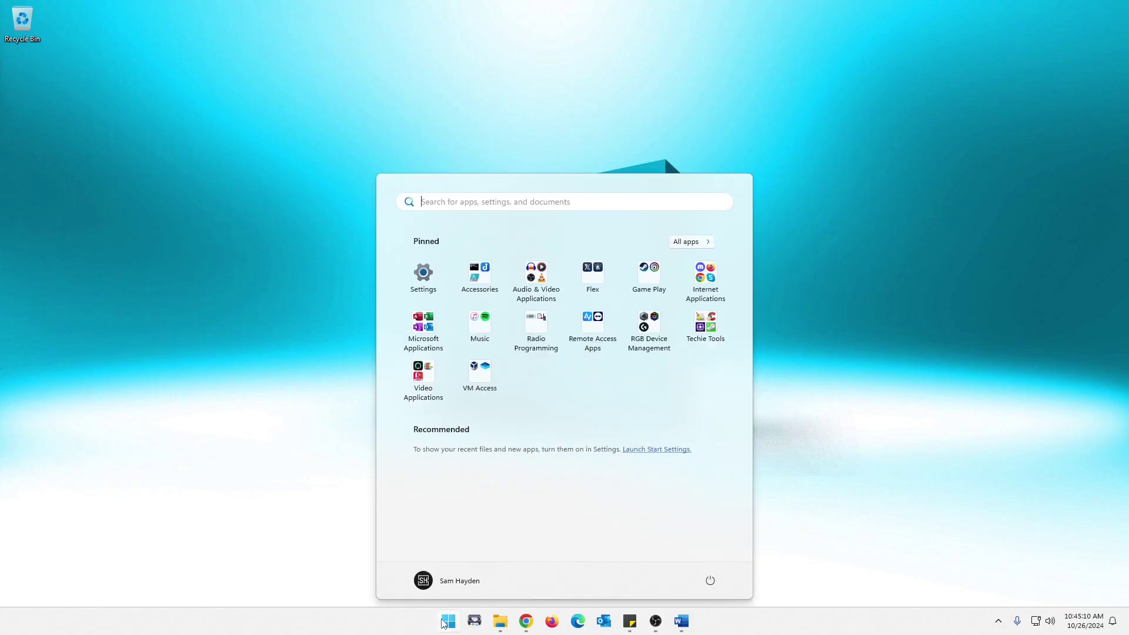
{"action": "left_click", "coordinate": [712, 580]}
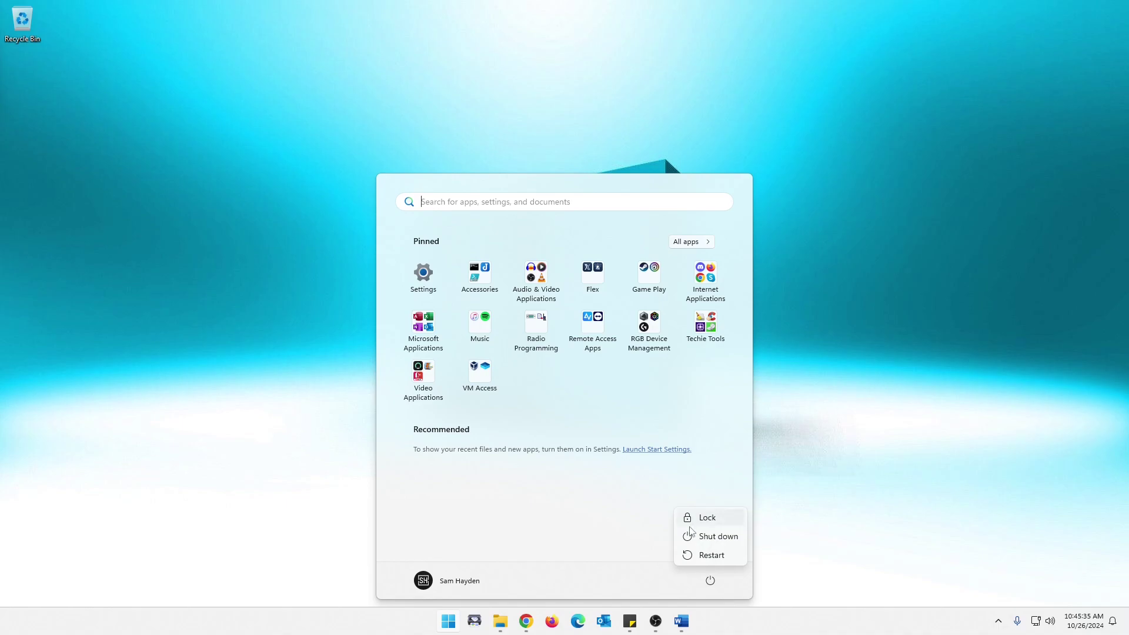
{"action": "key", "text": "Escape"}
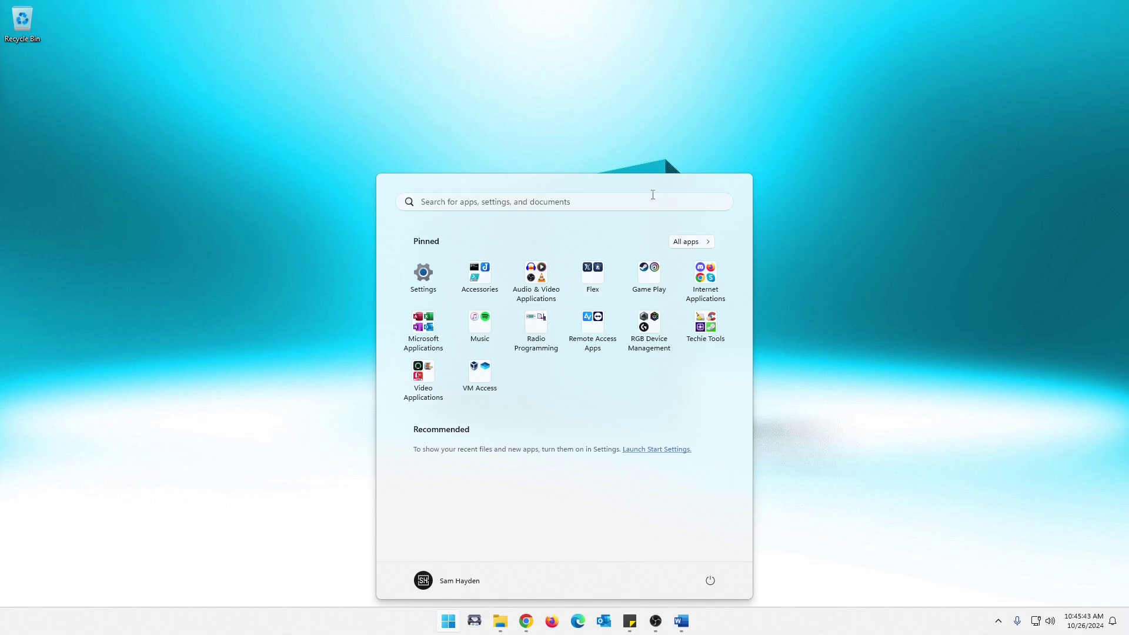
{"action": "left_click", "coordinate": [710, 585]}
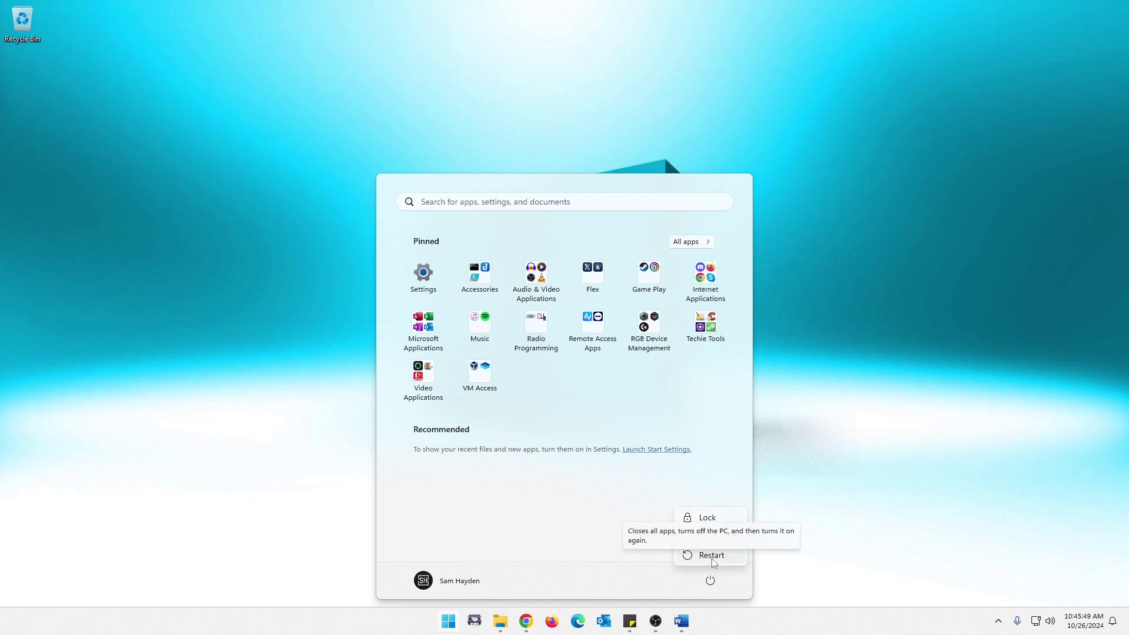
{"action": "left_click", "coordinate": [835, 342]}
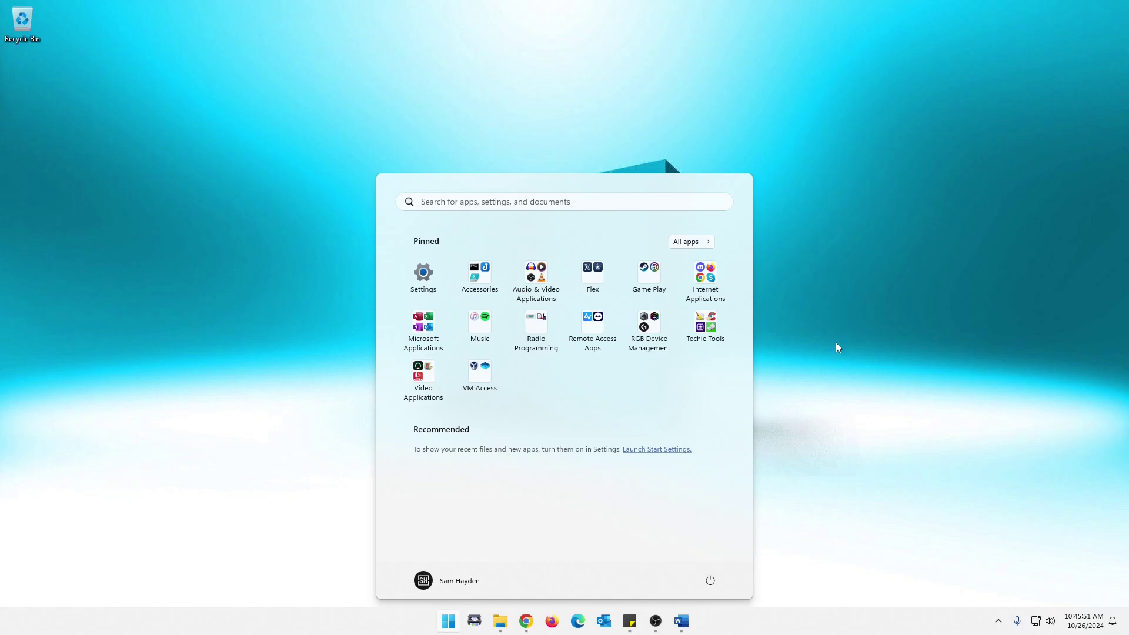
{"action": "left_click", "coordinate": [835, 342]}
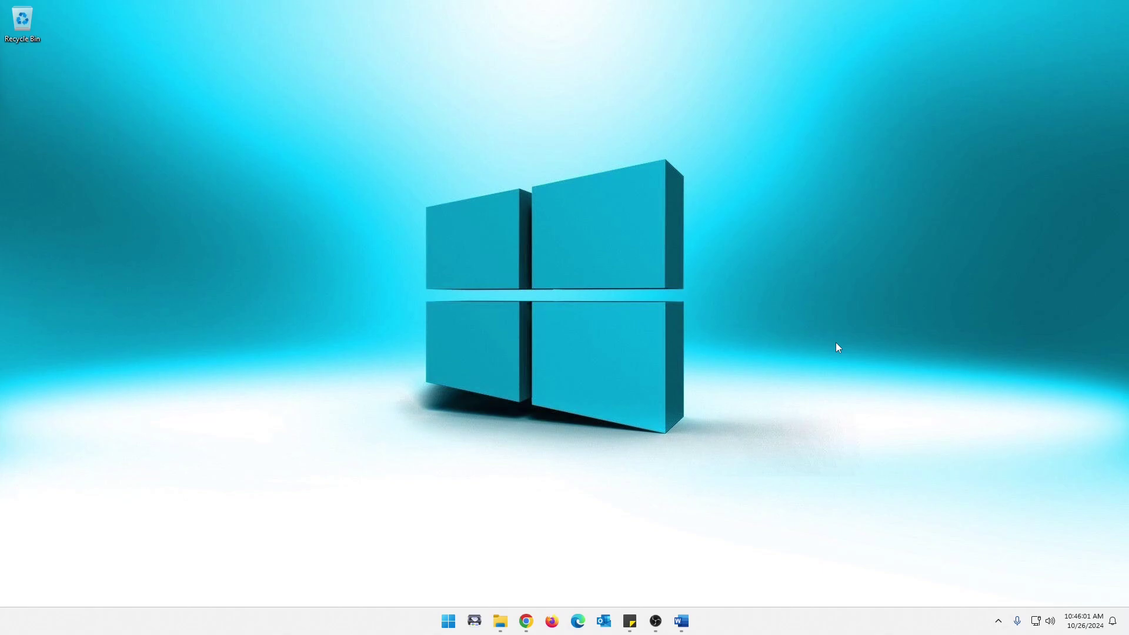
- Launch the Create Shortcut wizard from the desktop's New menu
{"action": "right_click", "coordinate": [256, 231]}
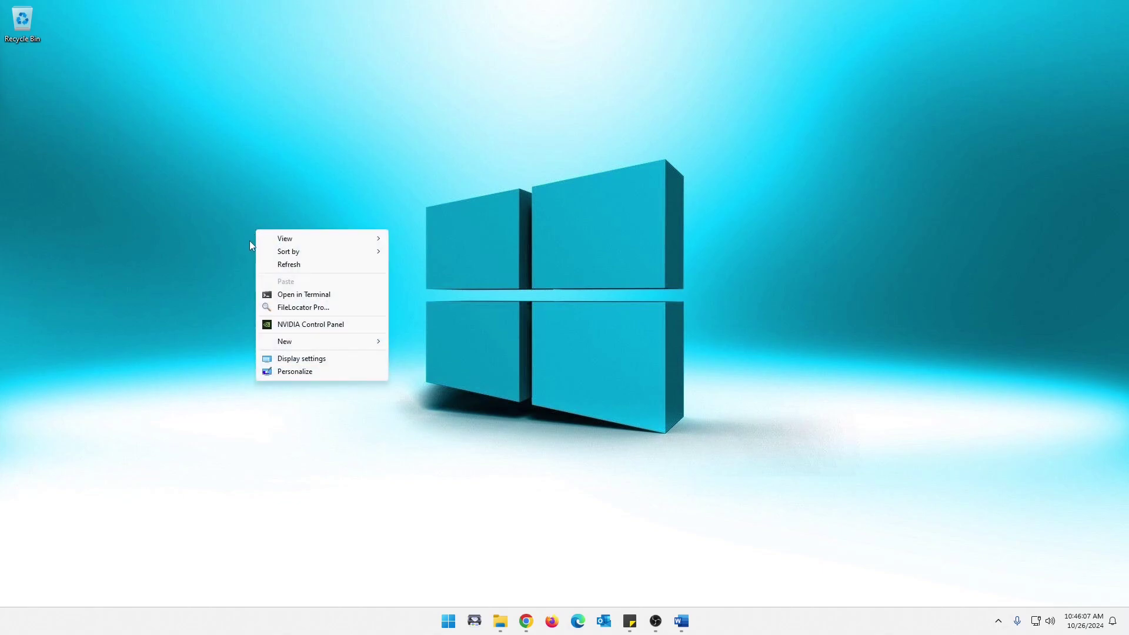
{"action": "mouse_move", "coordinate": [316, 341]}
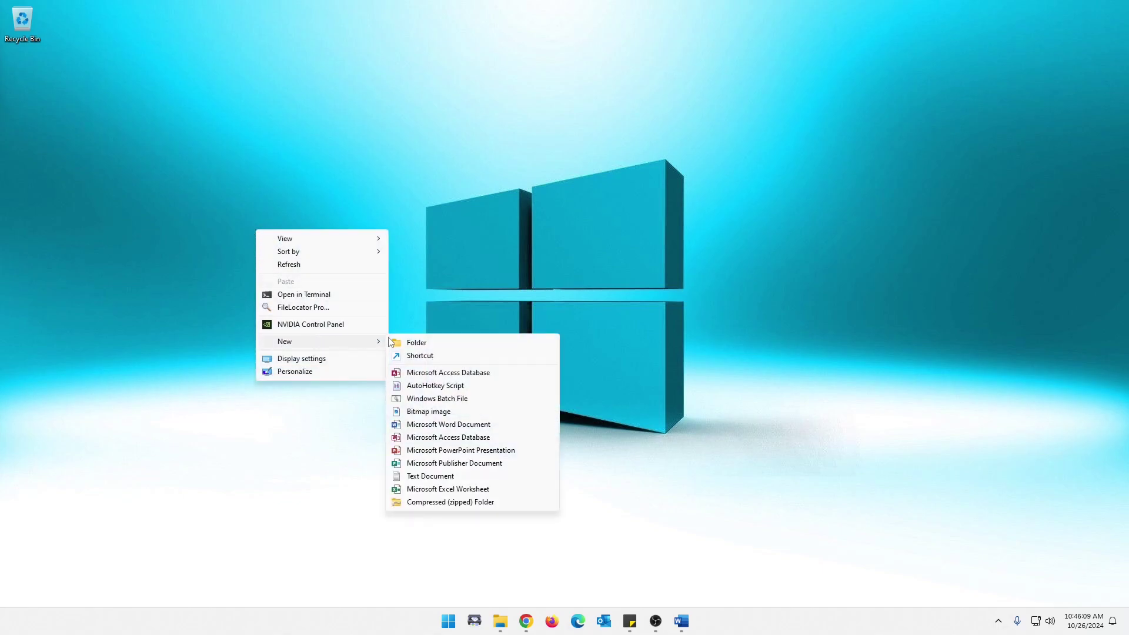
{"action": "left_click", "coordinate": [432, 357]}
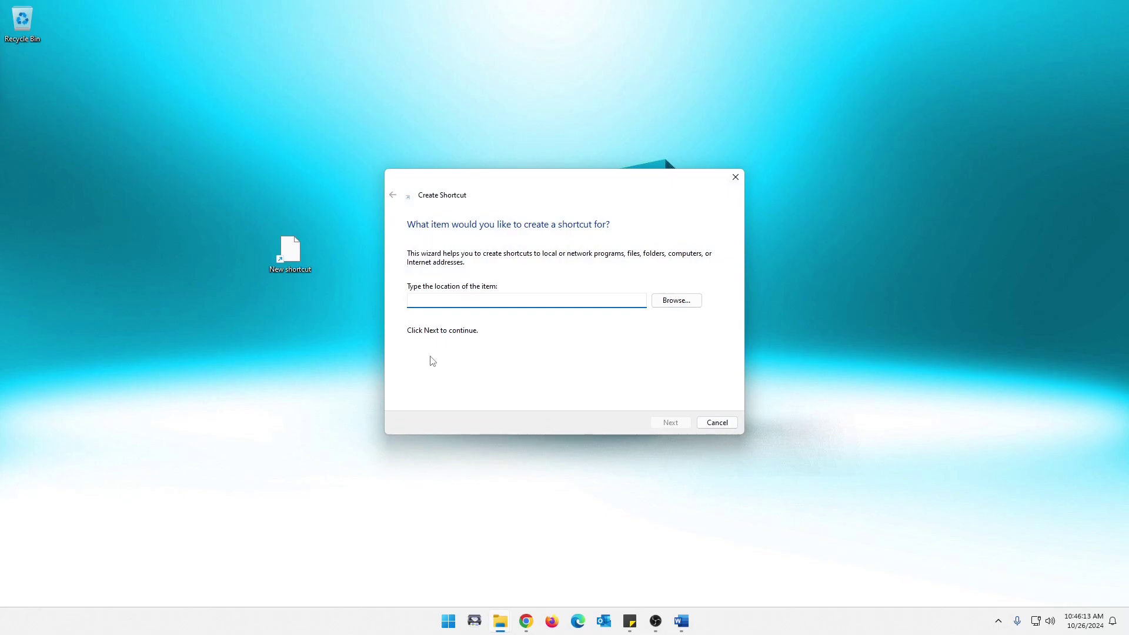
- Enter shutdown /s /t 0 as the shortcut's location
{"action": "type", "text": "shutdown /s /t 0"}
{"action": "left_click_drag", "start_coordinate": [411, 300], "coordinate": [442, 300]}
{"action": "left_click", "coordinate": [419, 300]}
{"action": "left_click_drag", "start_coordinate": [444, 299], "coordinate": [450, 300]}
{"action": "left_click", "coordinate": [497, 300]}
- Keep the default name 'shutdown' and finish creating the shortcut
{"action": "left_click", "coordinate": [673, 424]}
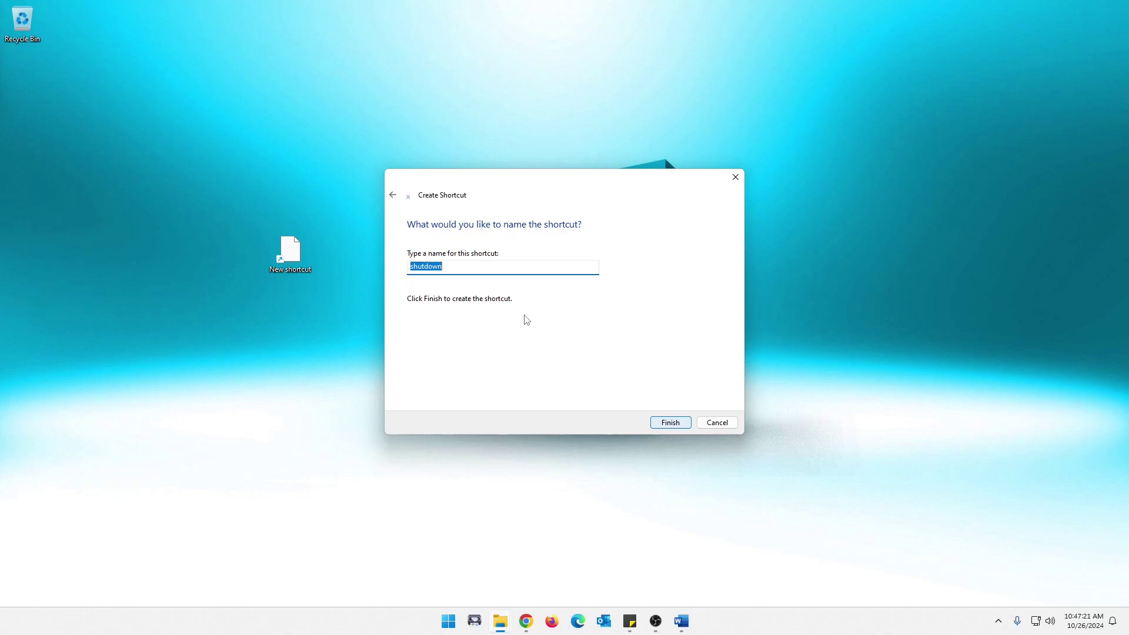
{"action": "left_click", "coordinate": [478, 269]}
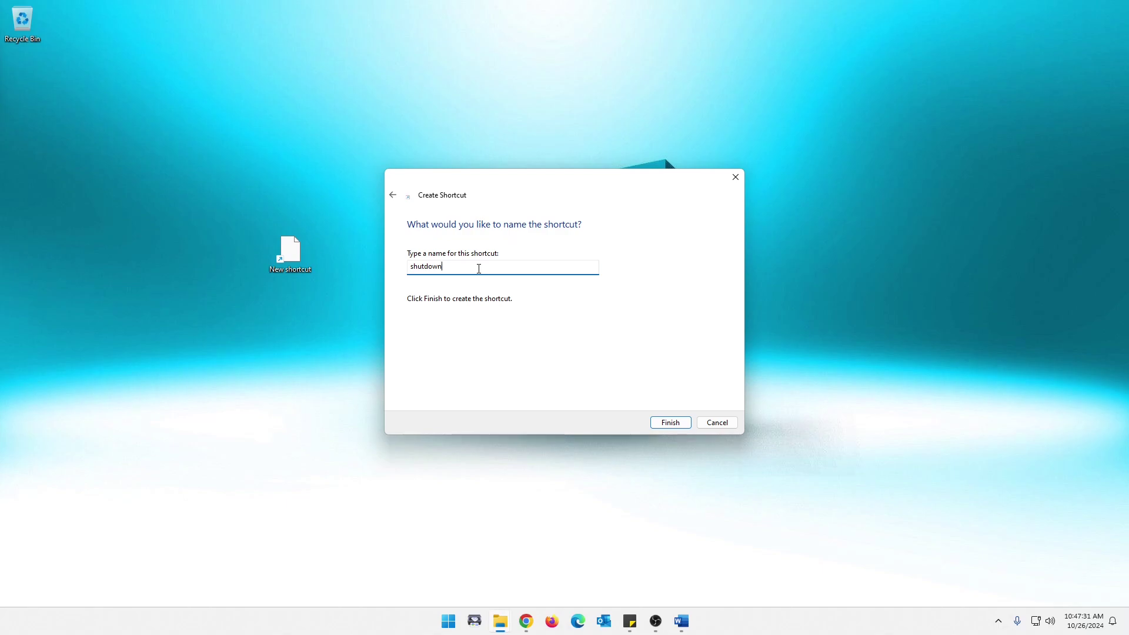
{"action": "left_click", "coordinate": [665, 423]}
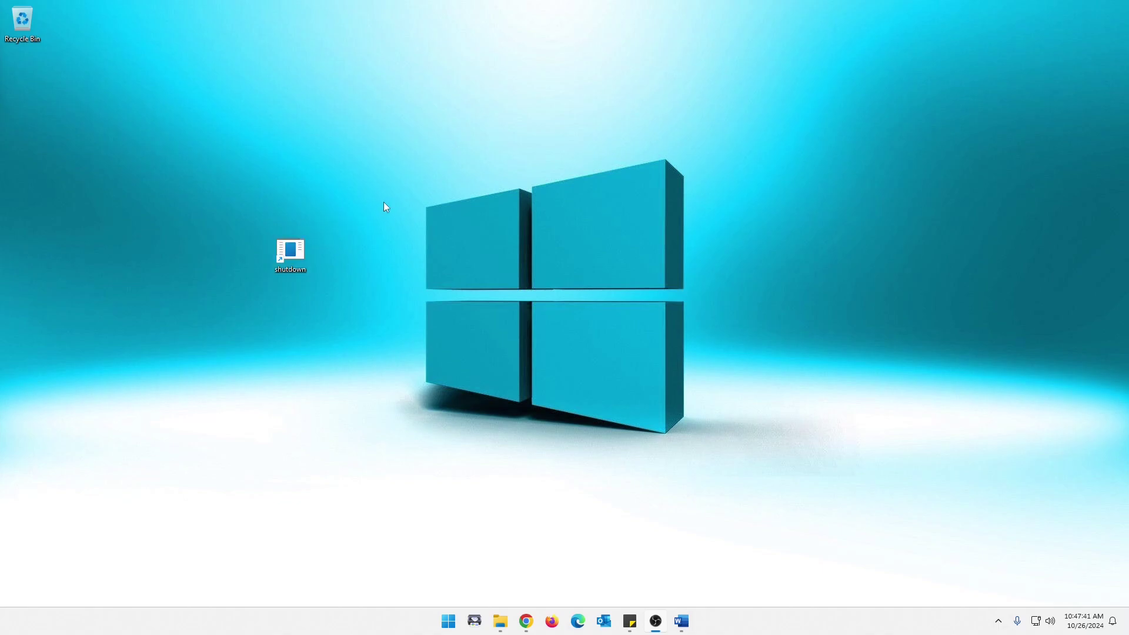
{"action": "left_click_drag", "start_coordinate": [300, 257], "coordinate": [258, 155]}
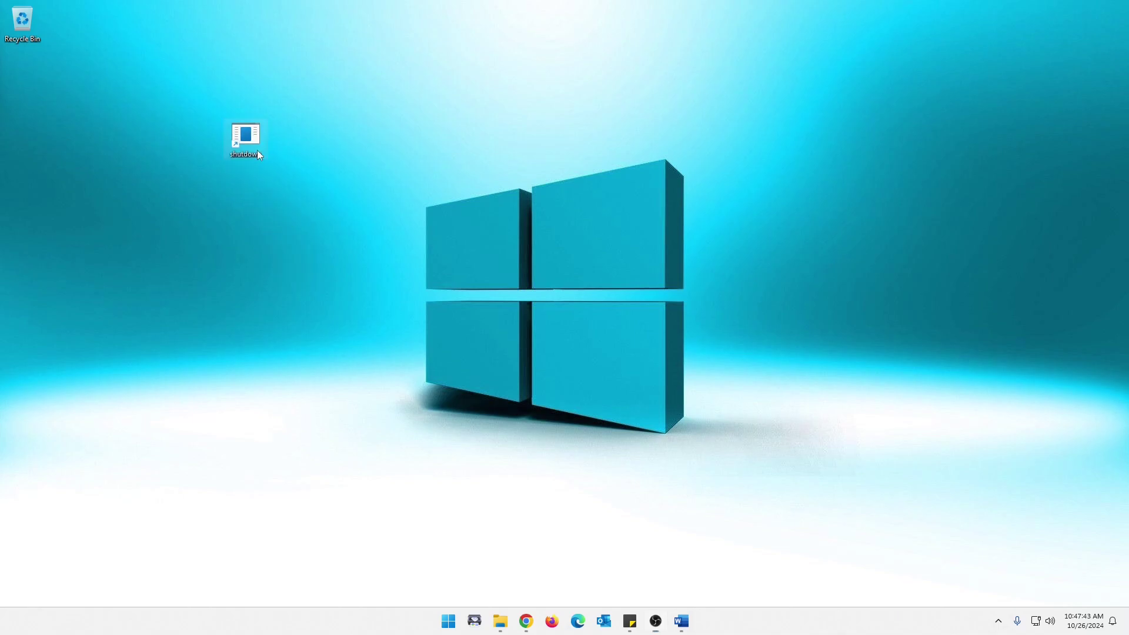
{"action": "left_click", "coordinate": [394, 127]}
{"action": "left_click", "coordinate": [448, 620]}
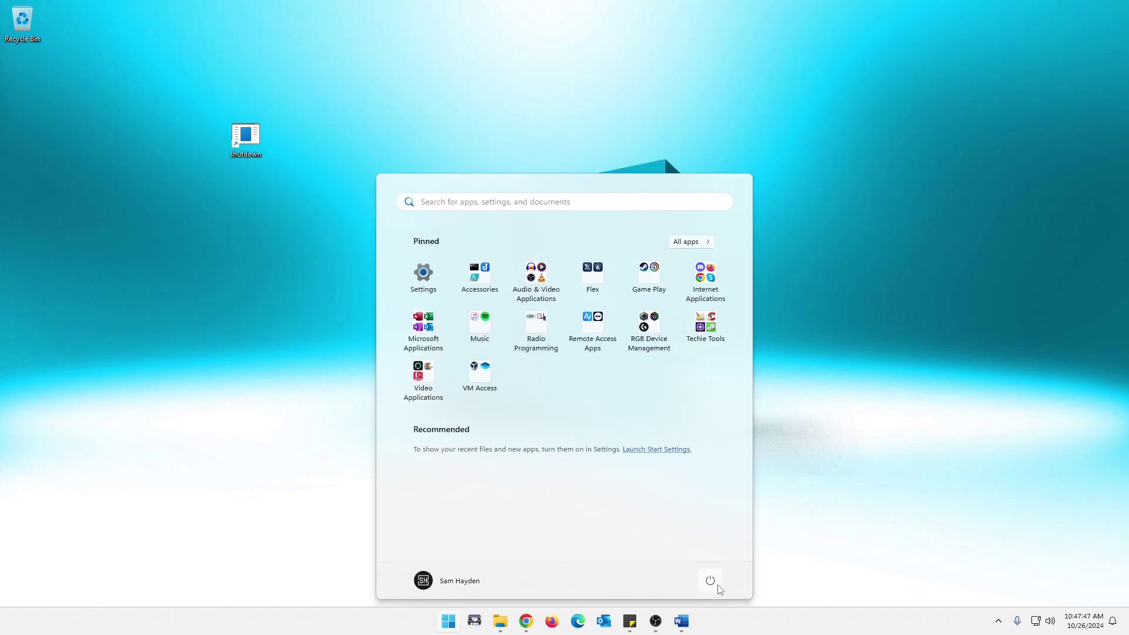
{"action": "left_click", "coordinate": [710, 580]}
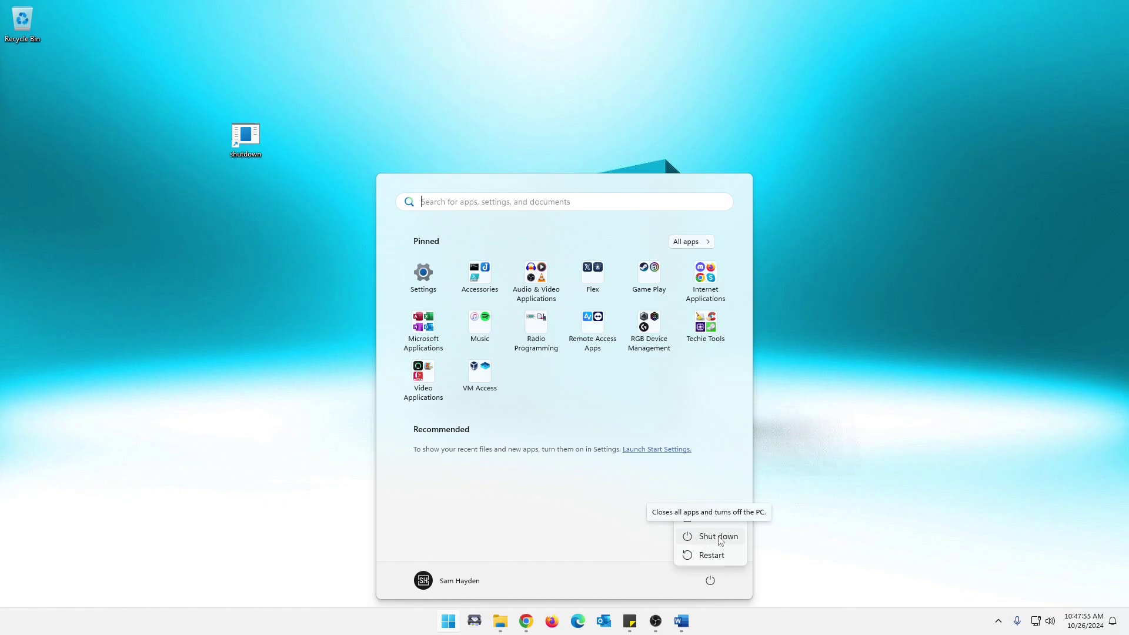
{"action": "left_click", "coordinate": [950, 282]}
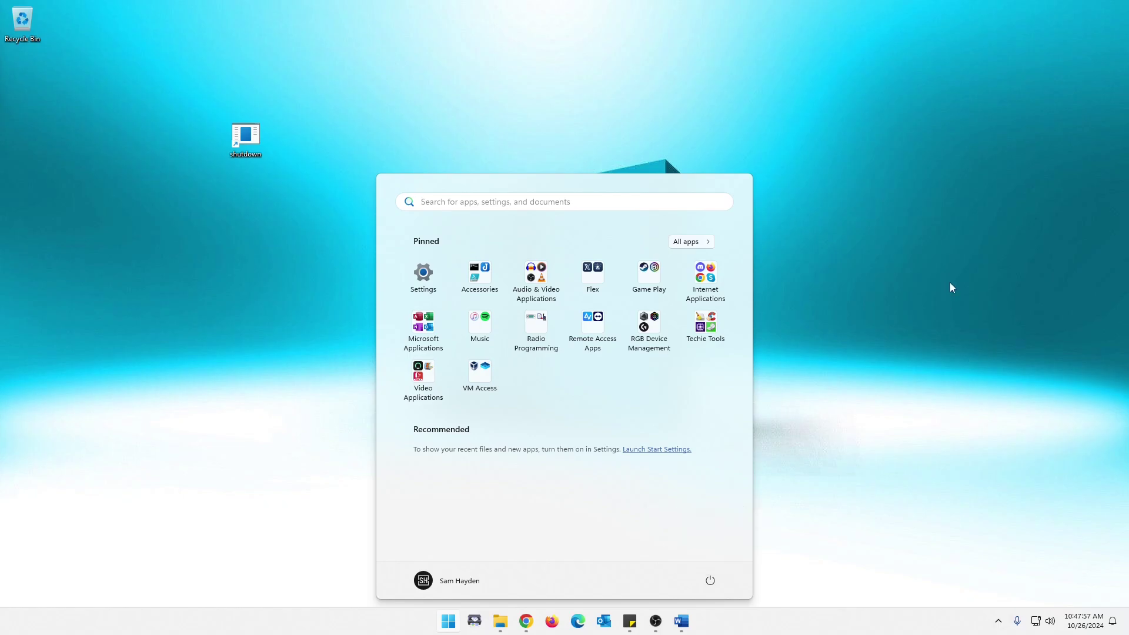
{"action": "left_click", "coordinate": [951, 282]}
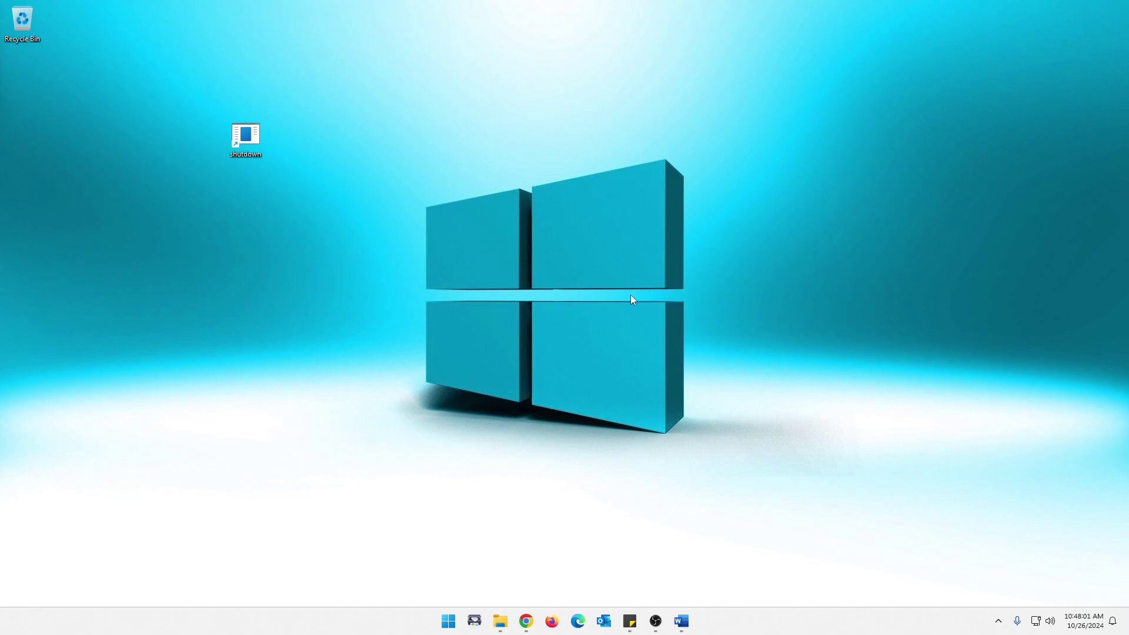
- Launch another Create Shortcut wizard from the desktop's New menu
{"action": "right_click", "coordinate": [259, 267]}
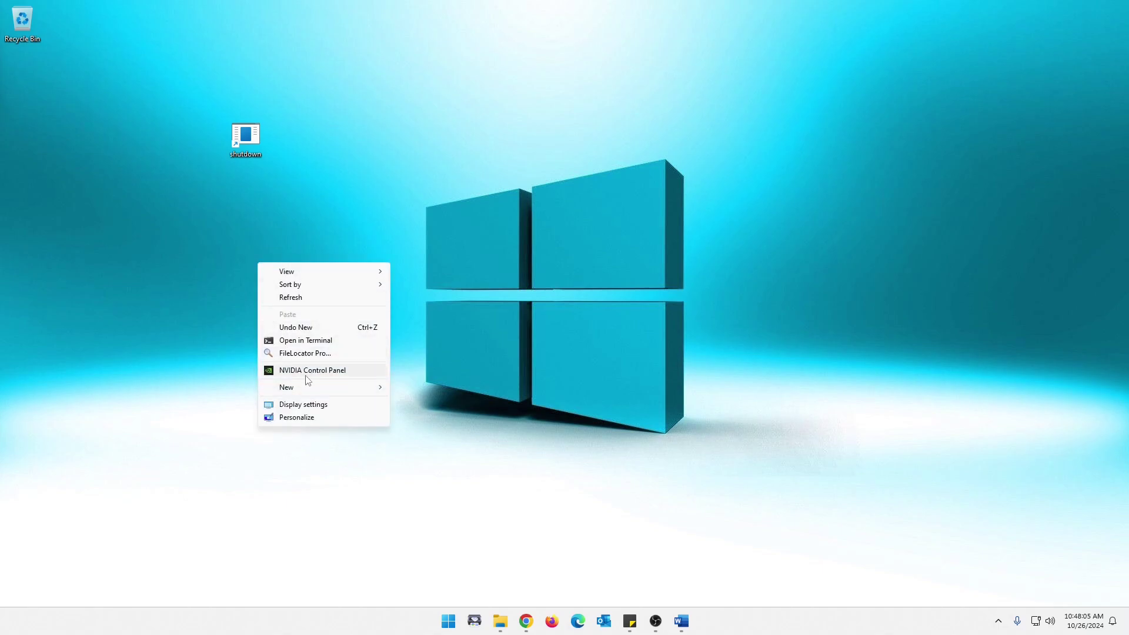
{"action": "mouse_move", "coordinate": [312, 388]}
{"action": "left_click", "coordinate": [421, 402]}
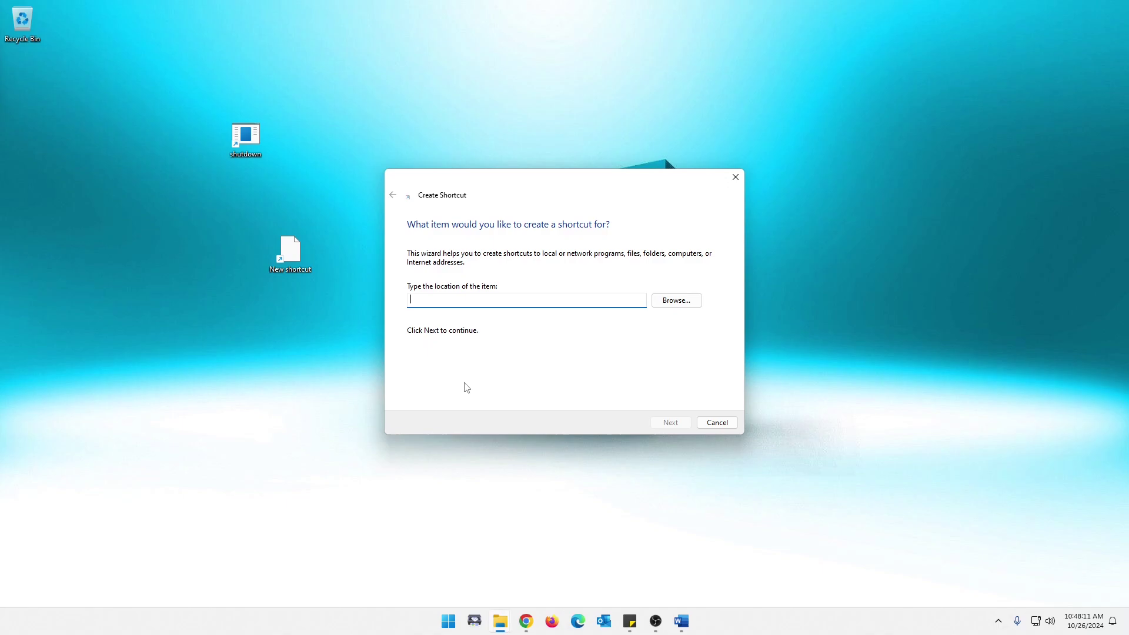
- Enter shutdown /r /t 0 as the location, trying then removing a 60 delay
{"action": "type", "text": "shutdown"}
{"action": "type", "text": "/"}
{"action": "key", "text": "BackSpace"}
{"action": "type", "text": "60"}
{"action": "key", "text": "BackSpace"}
{"action": "key", "text": "BackSpace"}
{"action": "left_click_drag", "start_coordinate": [442, 301], "coordinate": [451, 301]}
- Name the second shortcut 'Restart' and finish the wizard
{"action": "left_click", "coordinate": [656, 422]}
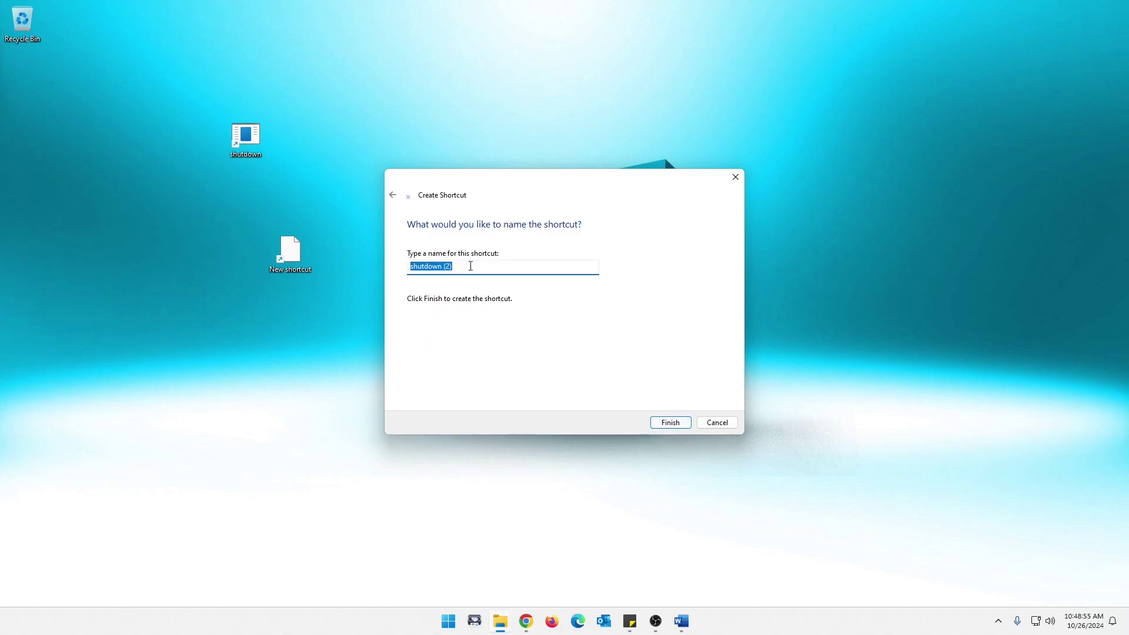
{"action": "type", "text": "Restart"}
{"action": "left_click", "coordinate": [666, 422]}
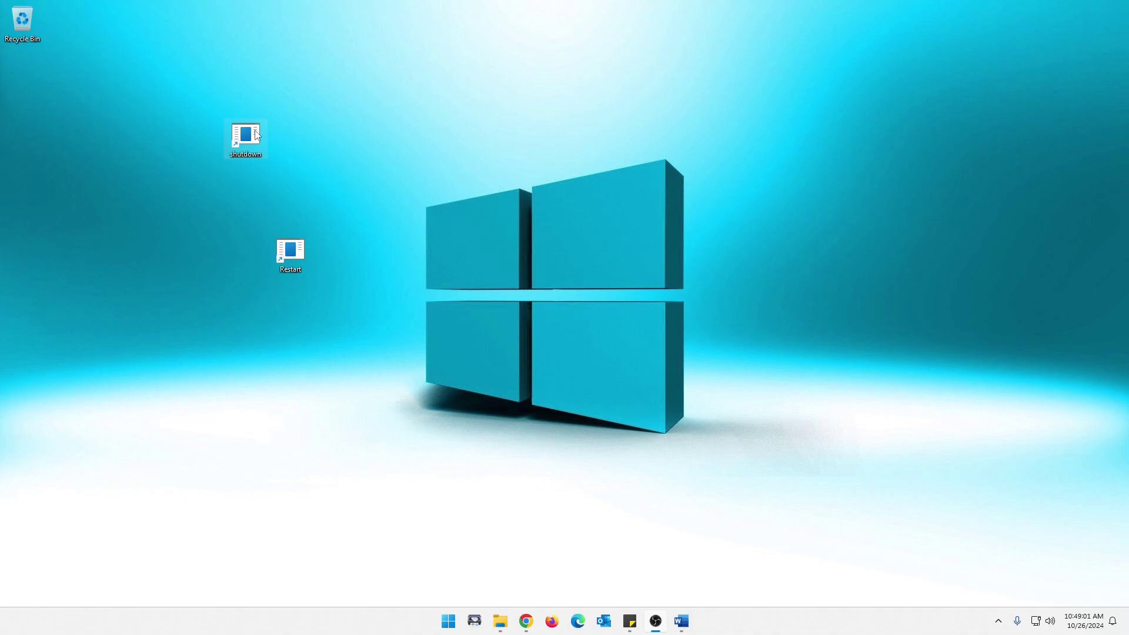
- Arrange the shutdown and Restart icons side by side on the desktop
{"action": "left_click_drag", "start_coordinate": [260, 122], "coordinate": [171, 236]}
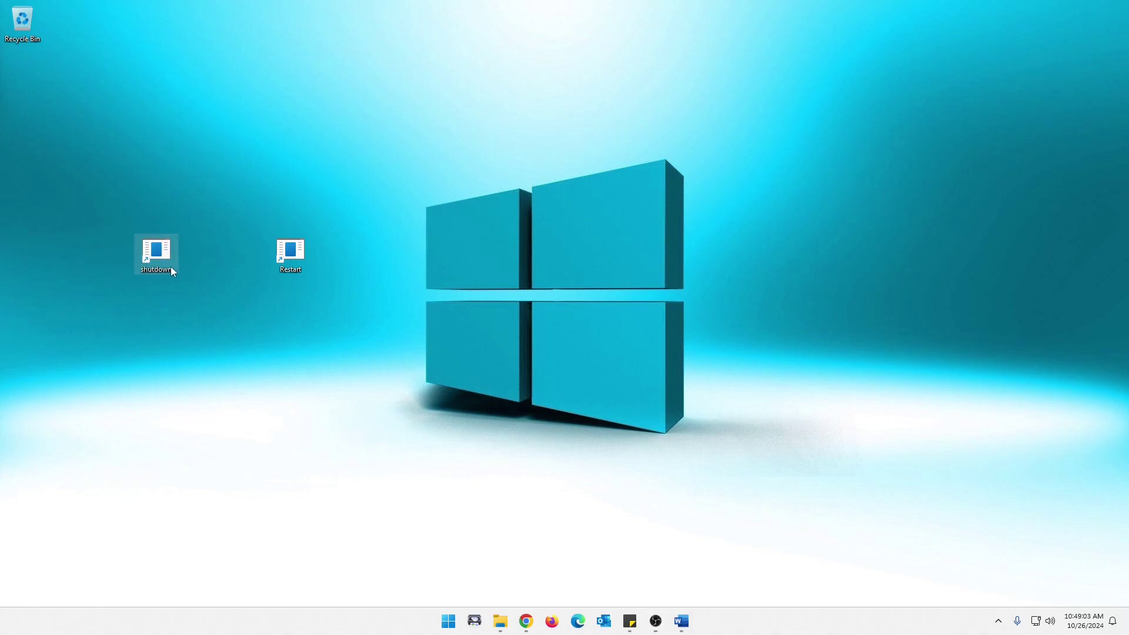
{"action": "left_click_drag", "start_coordinate": [297, 254], "coordinate": [248, 259]}
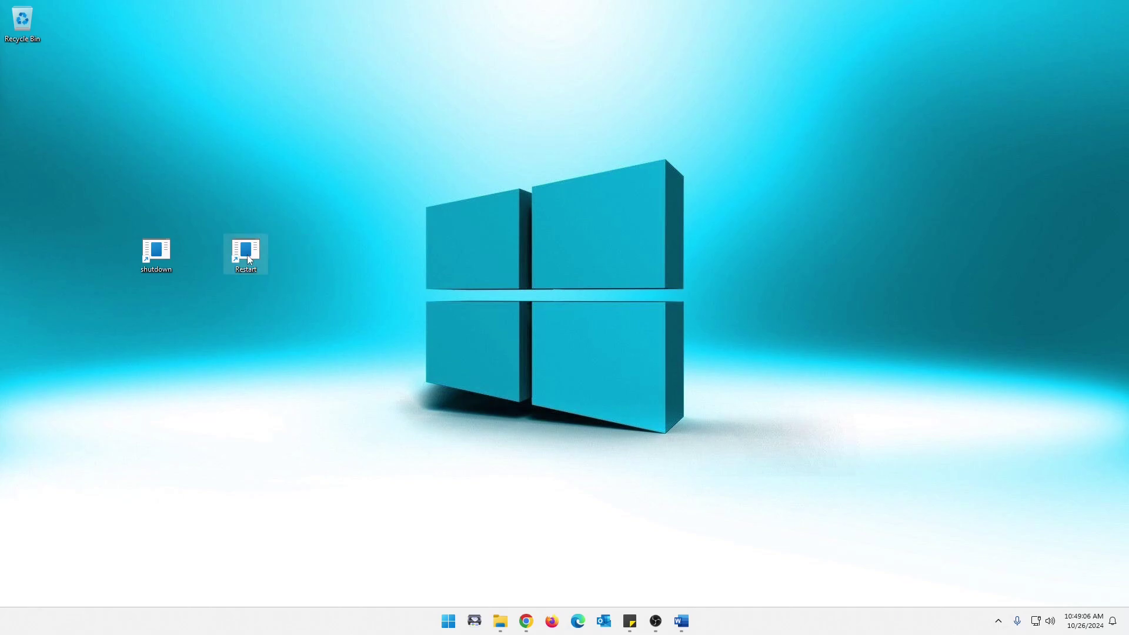
{"action": "left_click", "coordinate": [301, 392]}
- Open Change Icon from the shutdown shortcut's Properties, dismissing the no-icons warning
{"action": "right_click", "coordinate": [156, 254]}
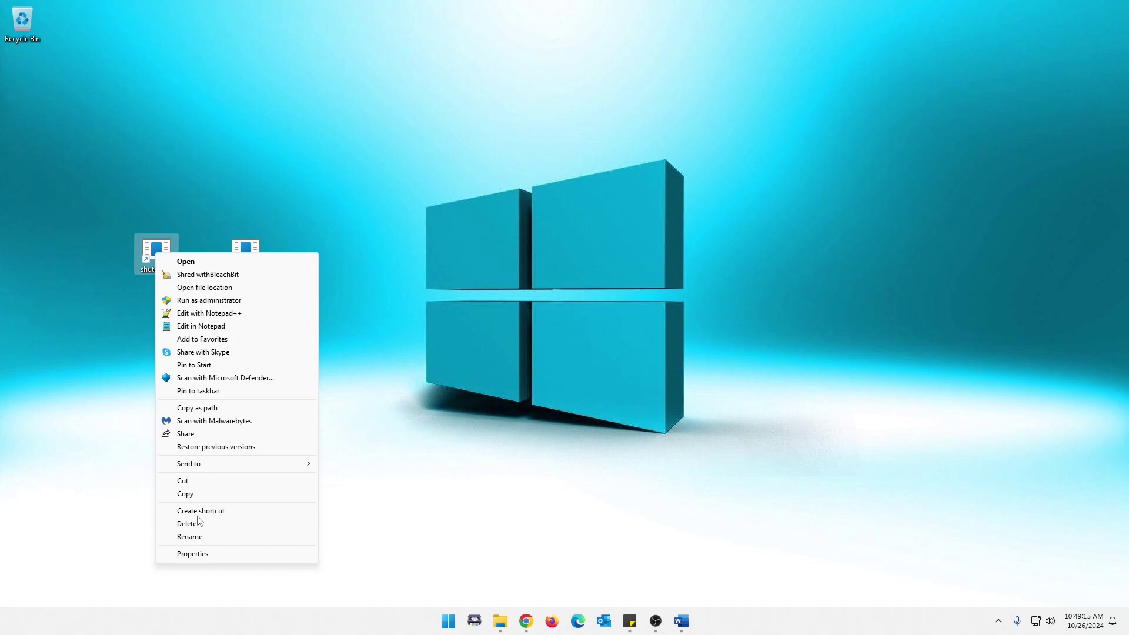
{"action": "left_click", "coordinate": [200, 553]}
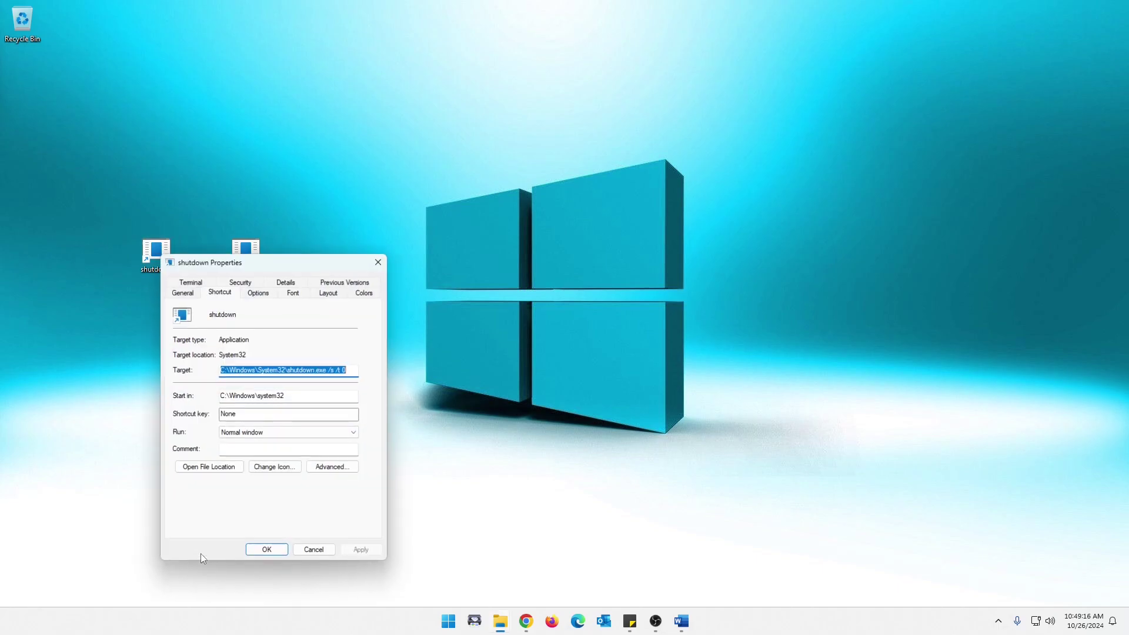
{"action": "left_click", "coordinate": [221, 294]}
{"action": "left_click", "coordinate": [285, 471]}
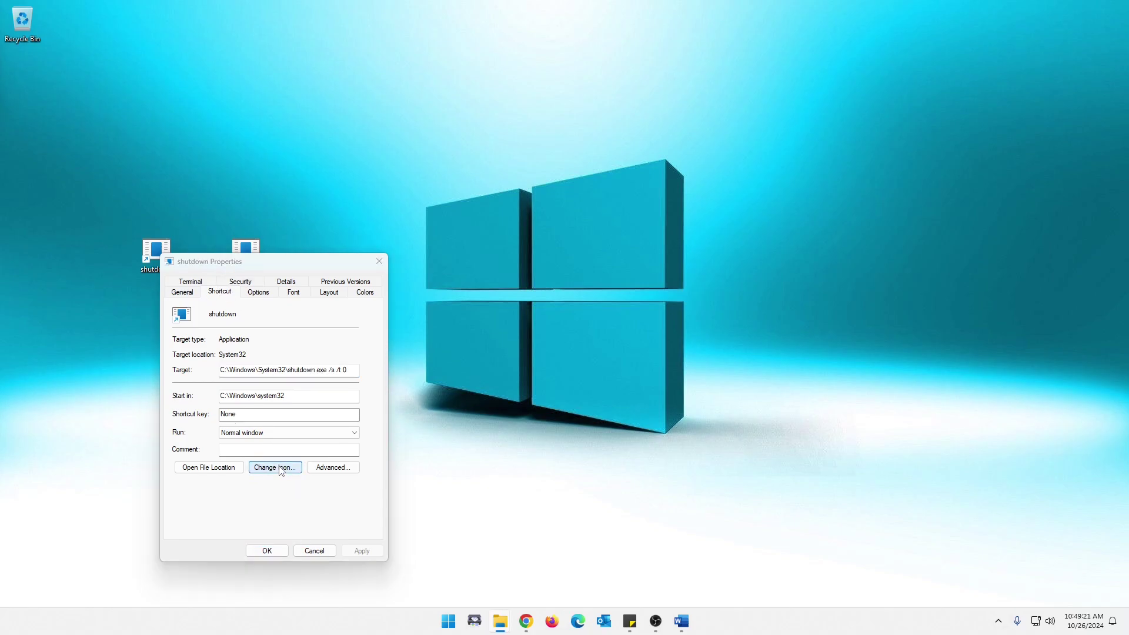
{"action": "left_click_drag", "start_coordinate": [555, 248], "coordinate": [525, 252]}
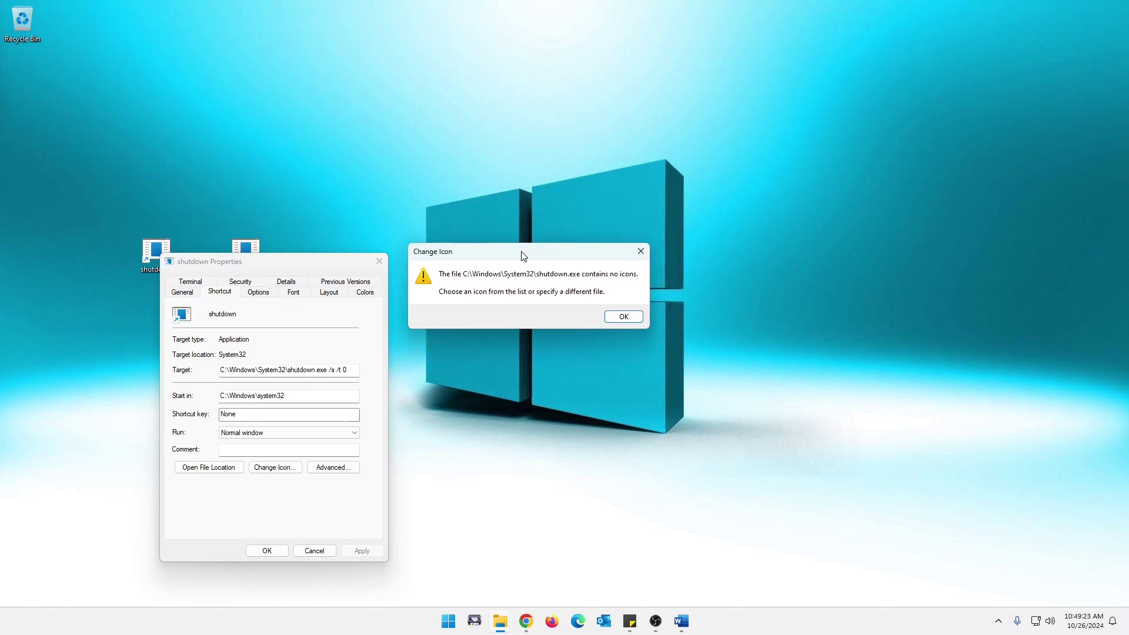
{"action": "left_click", "coordinate": [618, 316]}
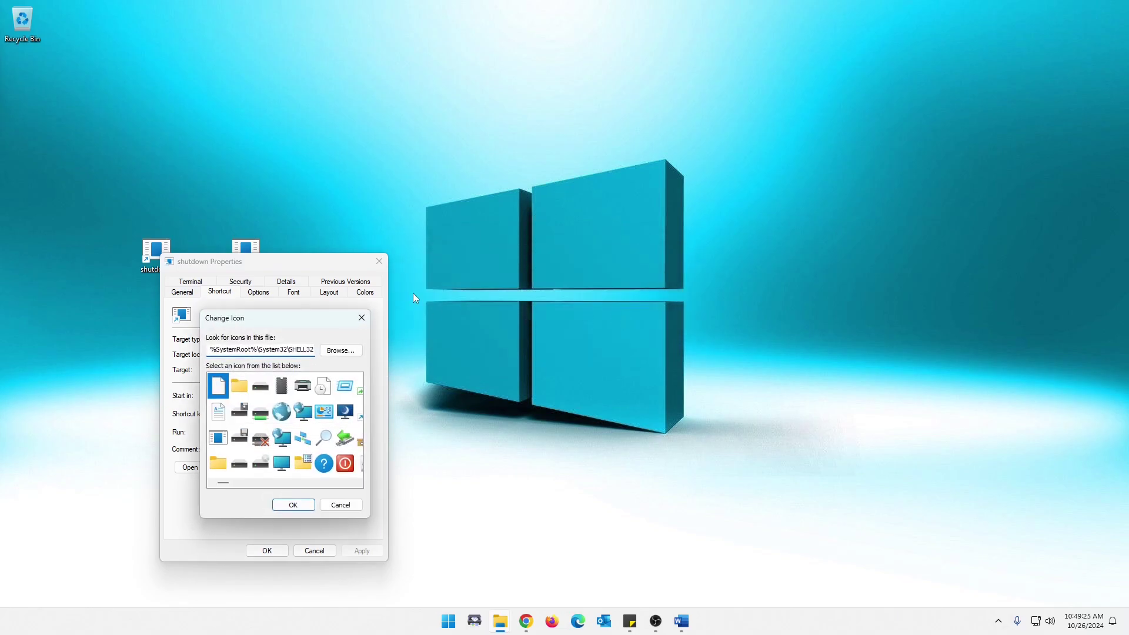
- Choose the red power icon from SHELL32 and apply it to the shutdown shortcut
{"action": "left_click", "coordinate": [233, 351]}
{"action": "key", "text": "ctrl+a"}
{"action": "key", "text": "BackSpace"}
{"action": "key", "text": "ctrl+z"}
{"action": "left_click_drag", "start_coordinate": [233, 351], "coordinate": [237, 351]}
{"action": "left_click", "coordinate": [342, 469]}
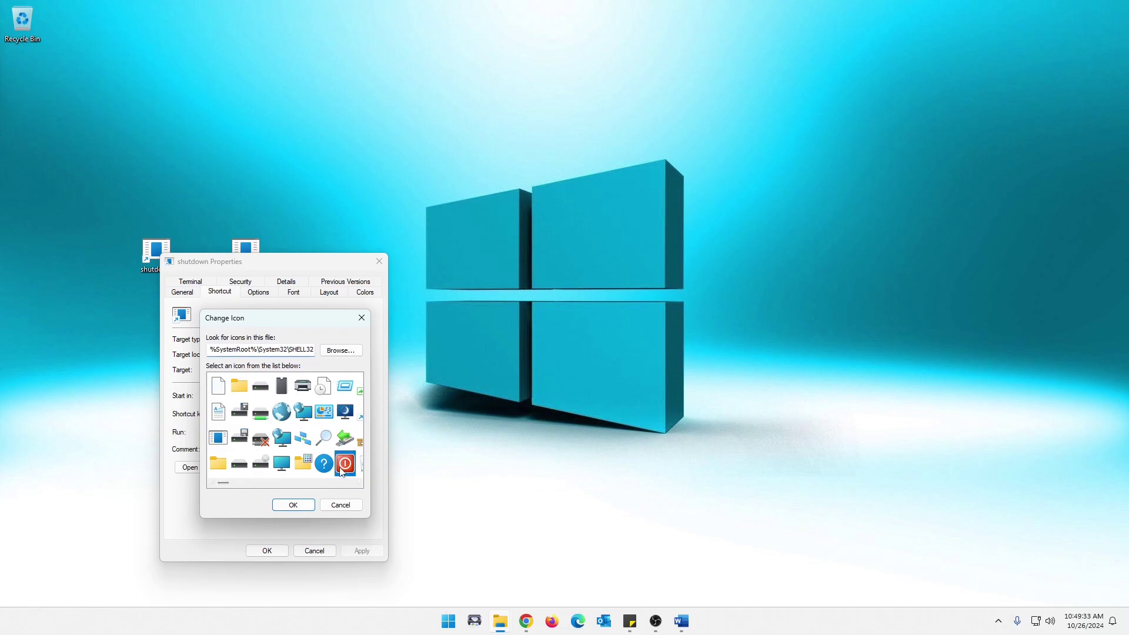
{"action": "left_click", "coordinate": [294, 505]}
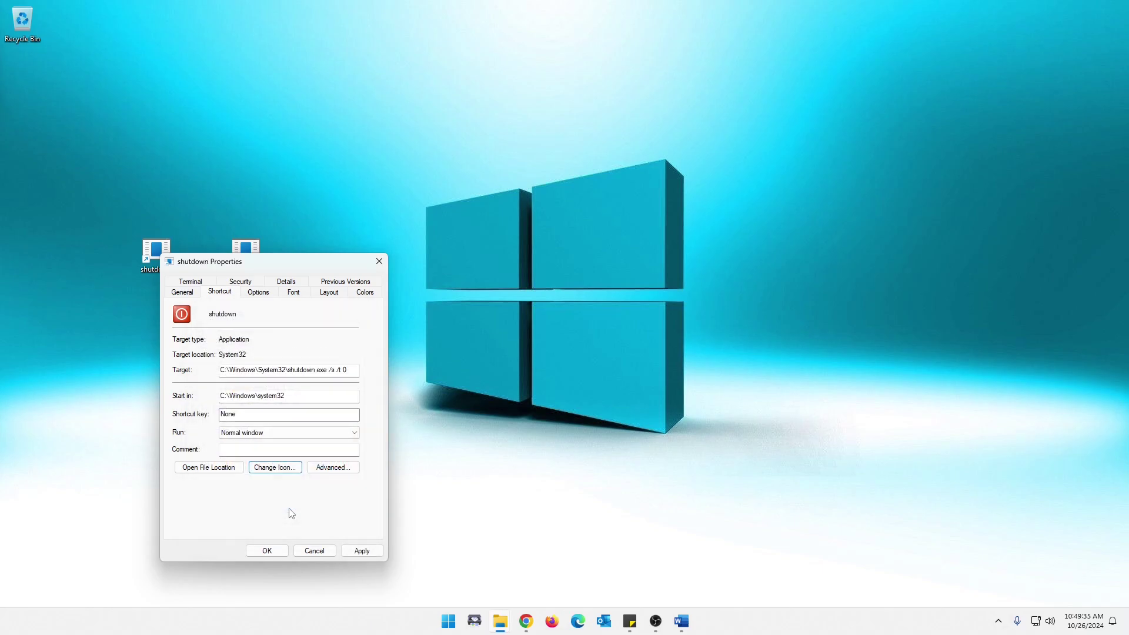
{"action": "left_click", "coordinate": [361, 552]}
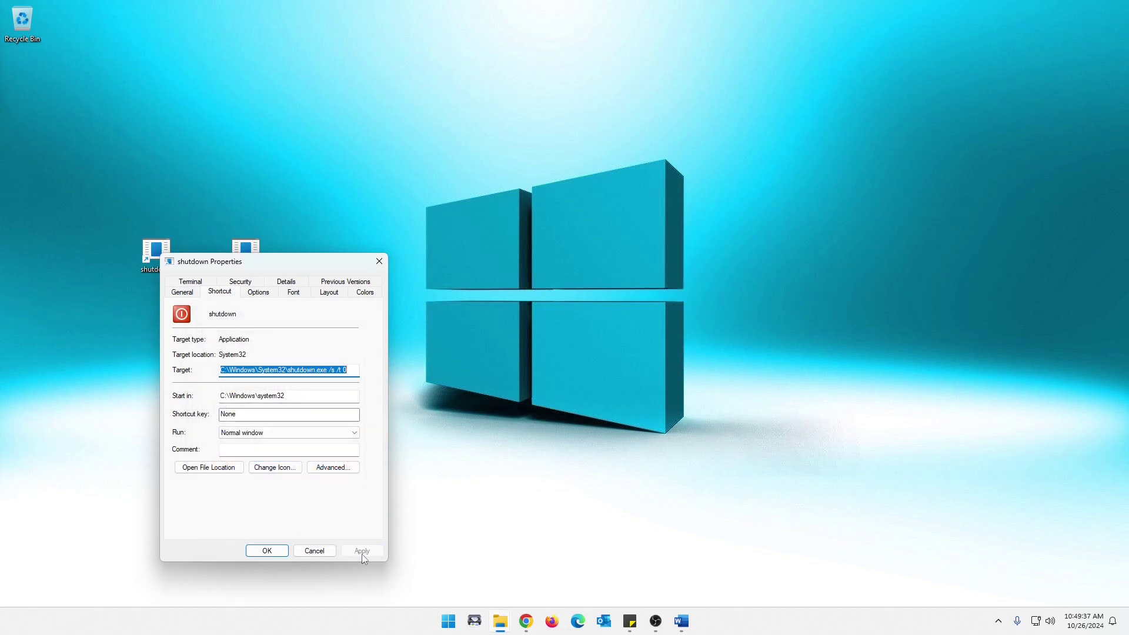
{"action": "left_click", "coordinate": [266, 550]}
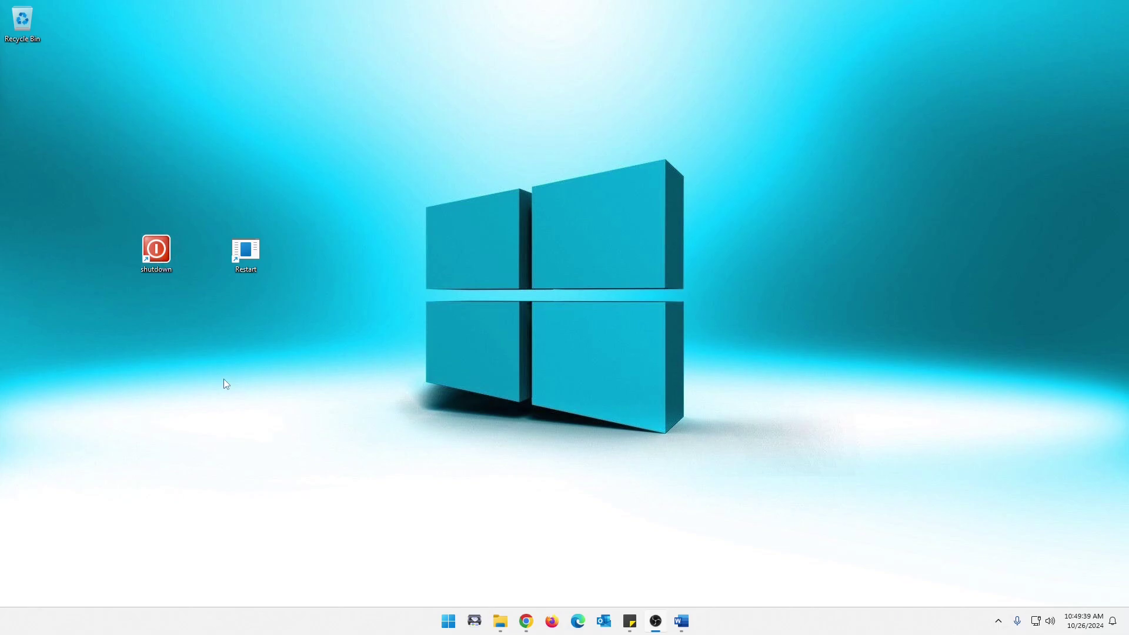
- In Restart's Properties, pick the green arrows icon from SHELL32 and apply it
{"action": "right_click", "coordinate": [248, 254]}
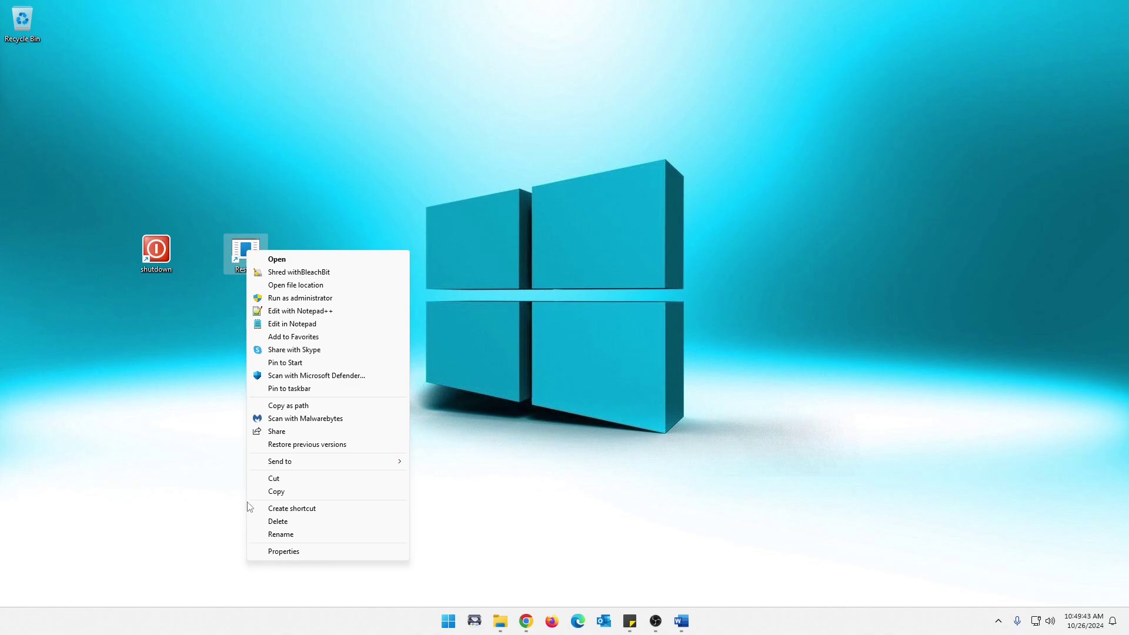
{"action": "left_click", "coordinate": [293, 551]}
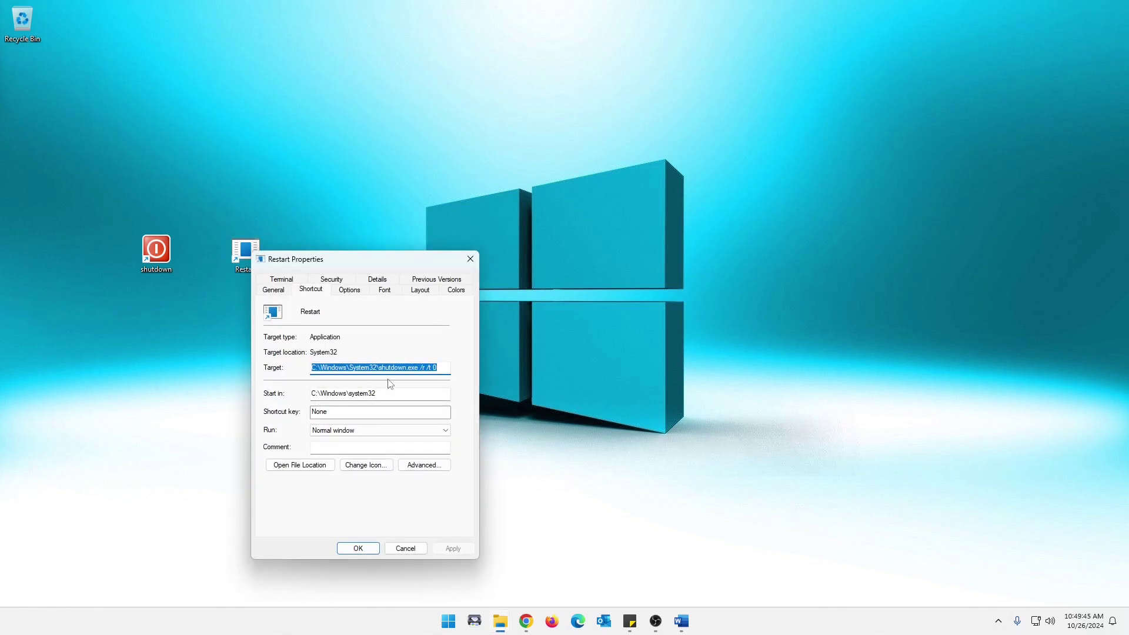
{"action": "left_click", "coordinate": [385, 465]}
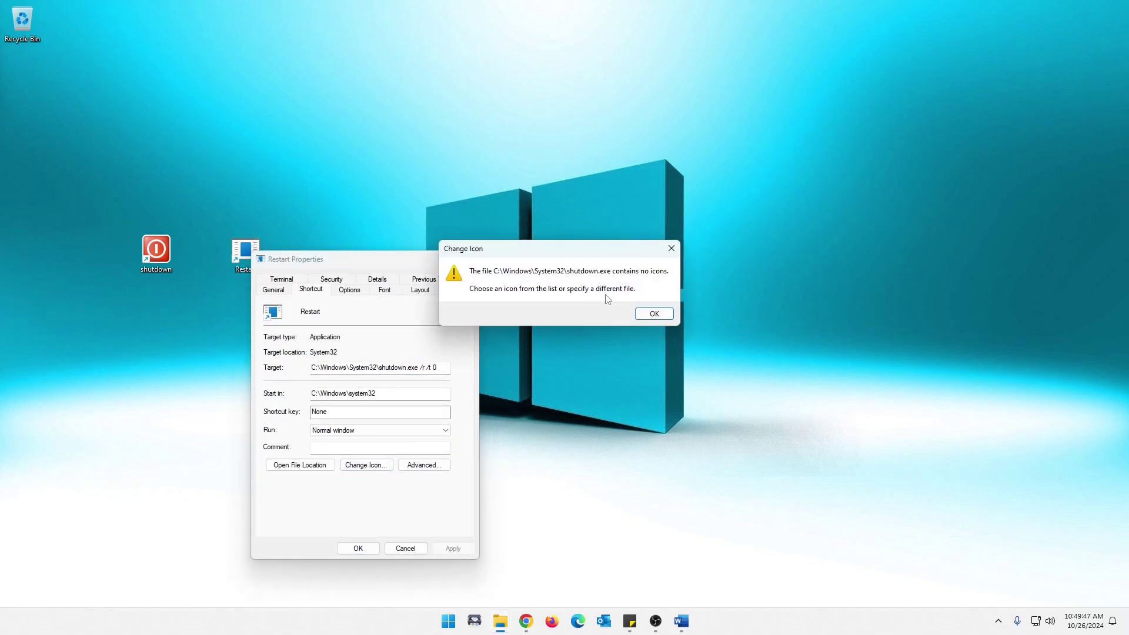
{"action": "left_click", "coordinate": [654, 313]}
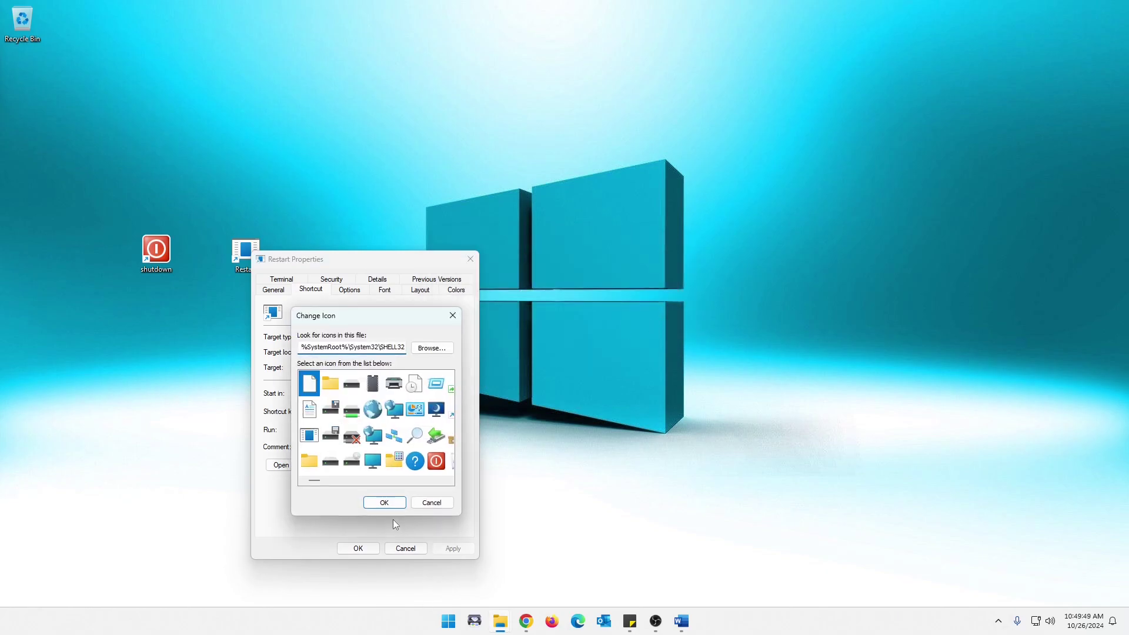
{"action": "scroll", "coordinate": [387, 438], "scroll_direction": "right", "scroll_amount": 5}
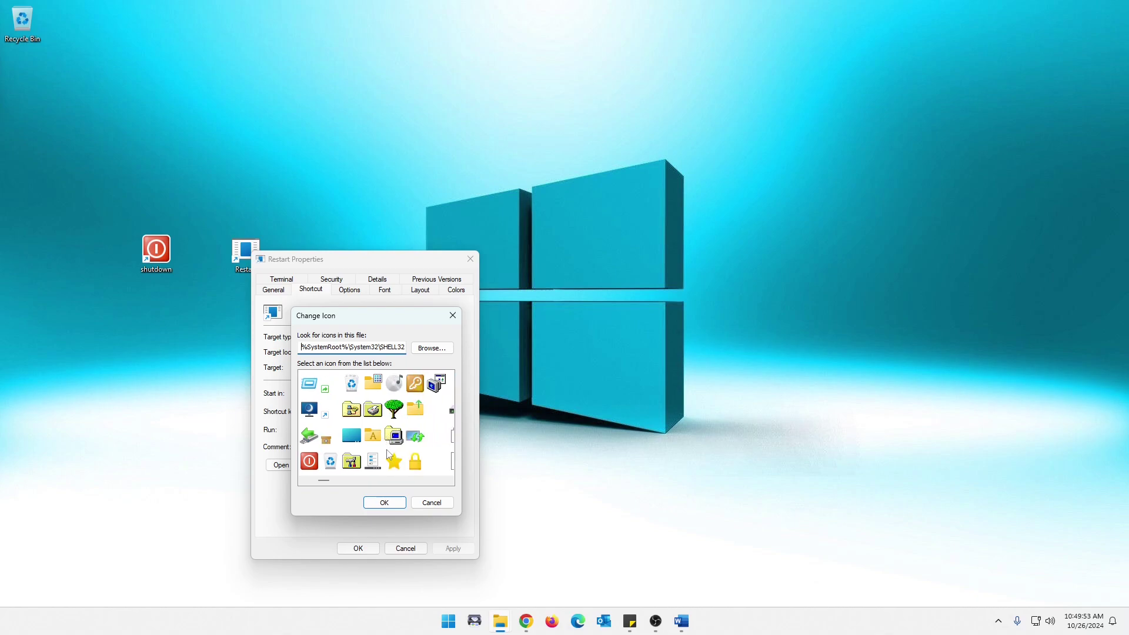
{"action": "left_click", "coordinate": [416, 437]}
{"action": "left_click", "coordinate": [385, 502]}
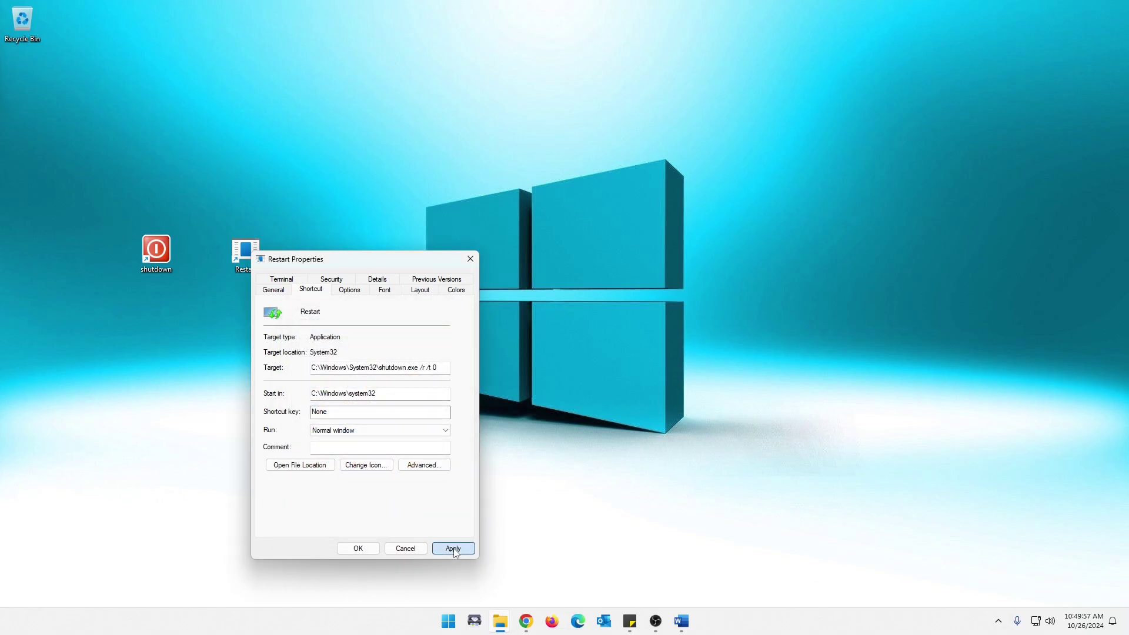
{"action": "left_click", "coordinate": [452, 548]}
{"action": "left_click", "coordinate": [358, 548]}
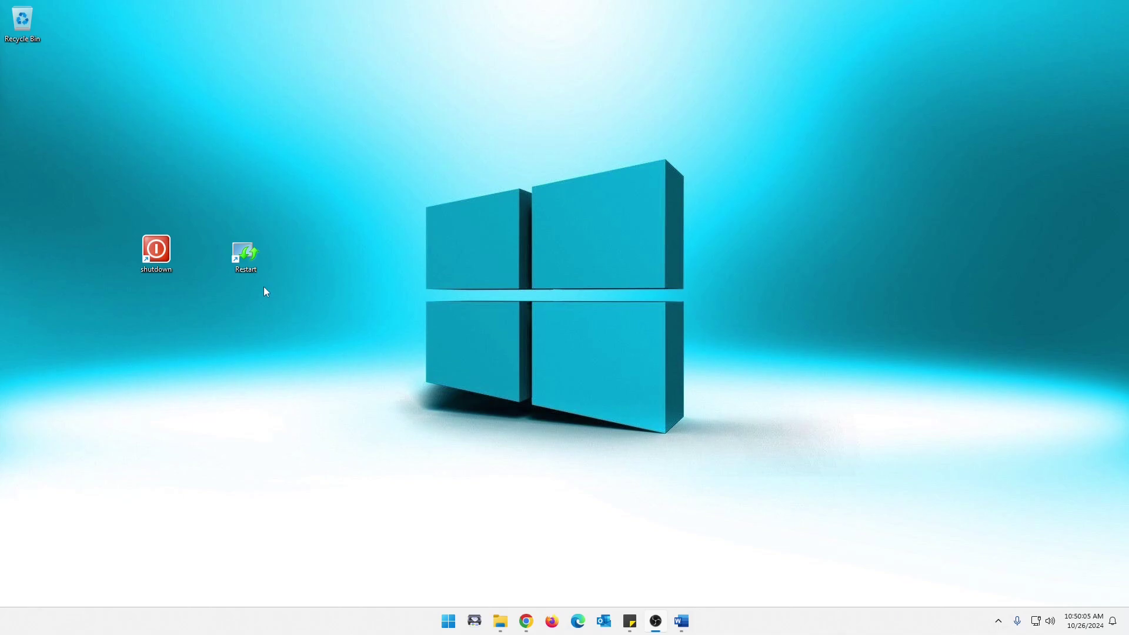
- Pin shutdown and Restart to the taskbar, then compare with the Start menu's power options
{"action": "left_click_drag", "start_coordinate": [156, 250], "coordinate": [462, 620]}
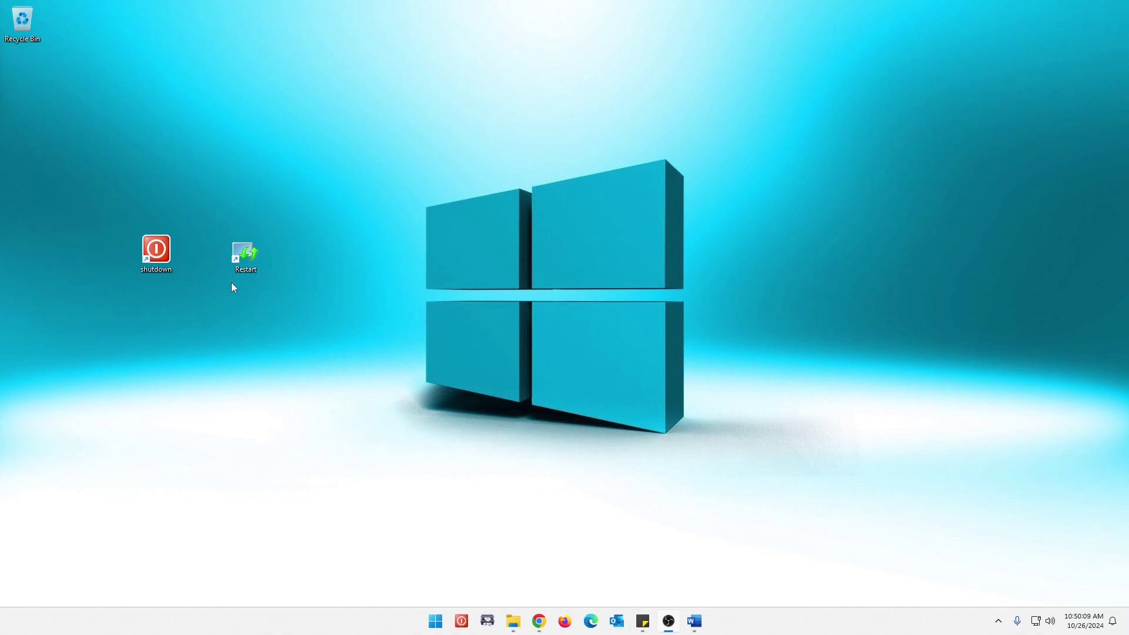
{"action": "left_click_drag", "start_coordinate": [246, 254], "coordinate": [479, 622]}
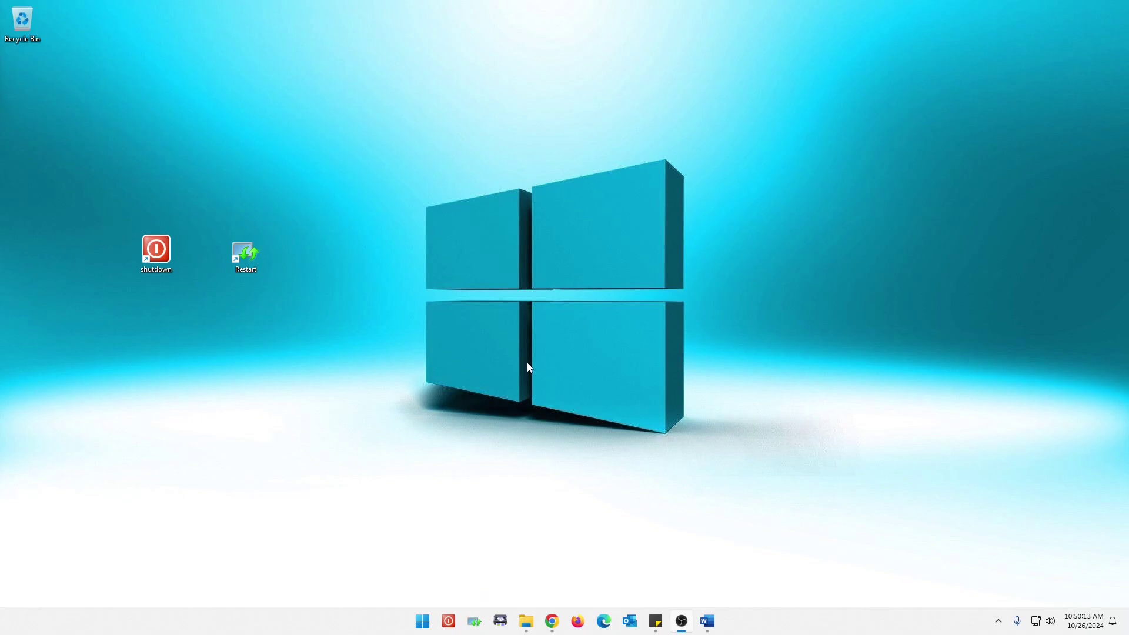
{"action": "left_click", "coordinate": [423, 622]}
{"action": "left_click", "coordinate": [710, 580]}
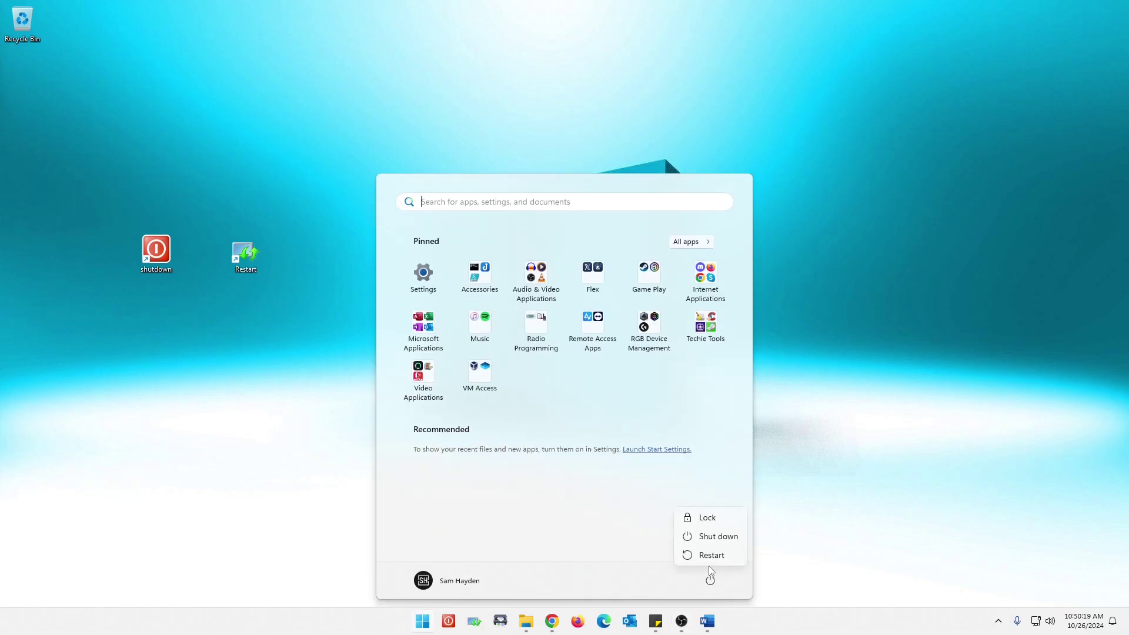
{"action": "left_click", "coordinate": [893, 436]}
{"action": "left_click", "coordinate": [882, 434]}
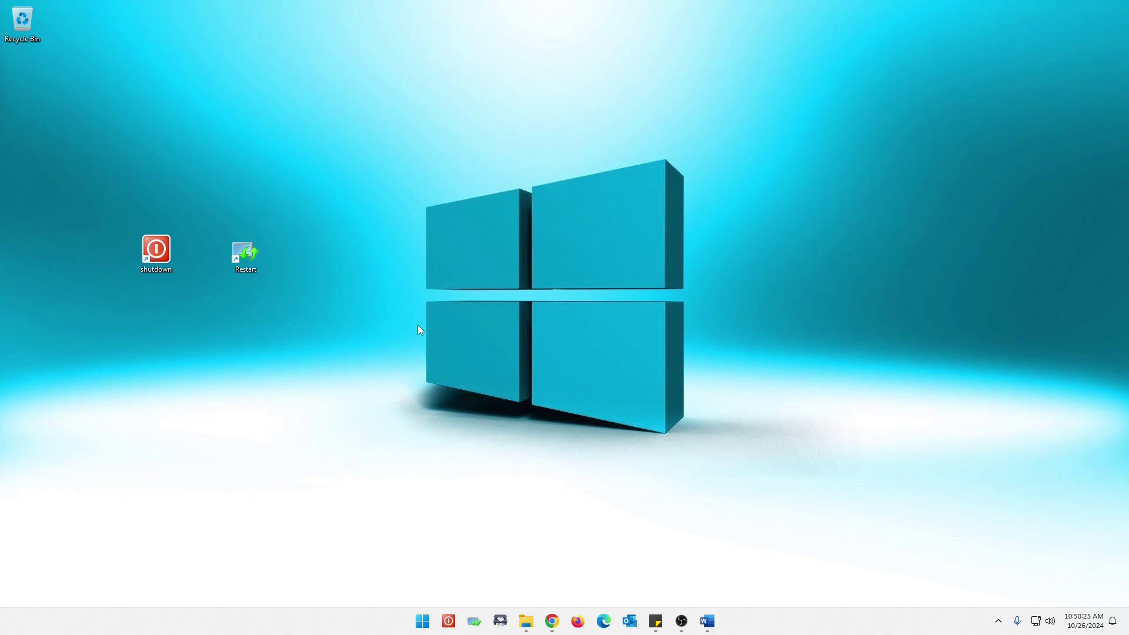
- Launch a third Create Shortcut wizard from the desktop's New menu
{"action": "right_click", "coordinate": [310, 373]}
{"action": "mouse_move", "coordinate": [347, 494]}
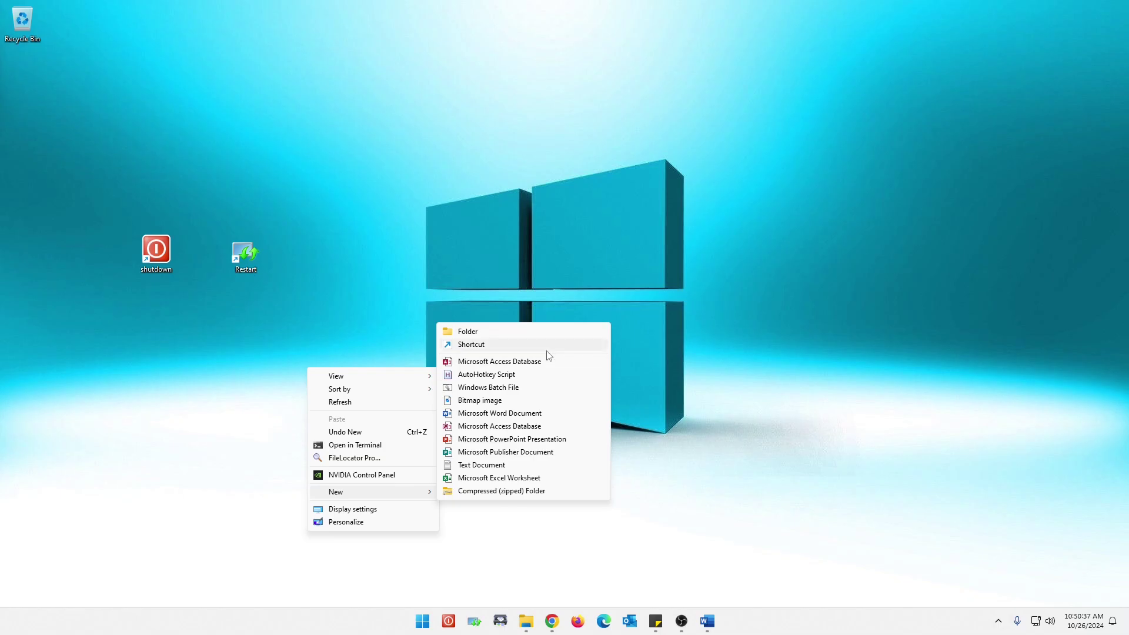
{"action": "left_click", "coordinate": [527, 346]}
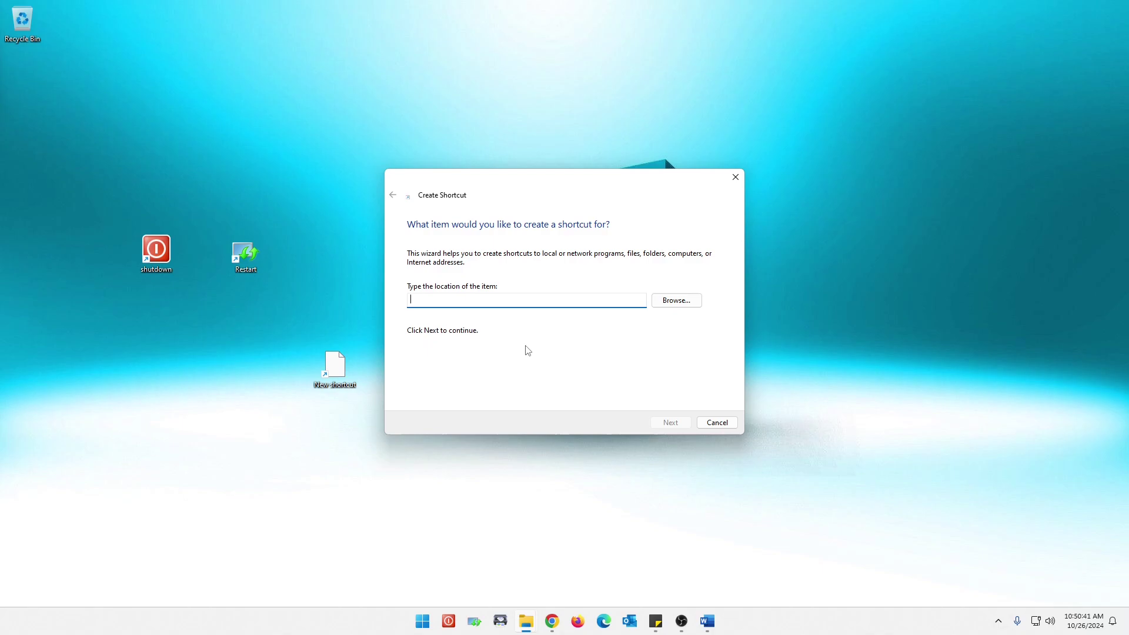
- Enter a shutdown command as the location, changing its /h switch to /l
{"action": "type", "text": "shutdown /h /t 0"}
{"action": "left_click_drag", "start_coordinate": [442, 300], "coordinate": [452, 300]}
{"action": "left_click", "coordinate": [451, 300]}
{"action": "key", "text": "Delete"}
{"action": "type", "text": "l/t 0"}
- Cancel the third Create Shortcut wizard without creating a shortcut
{"action": "left_click", "coordinate": [718, 424]}
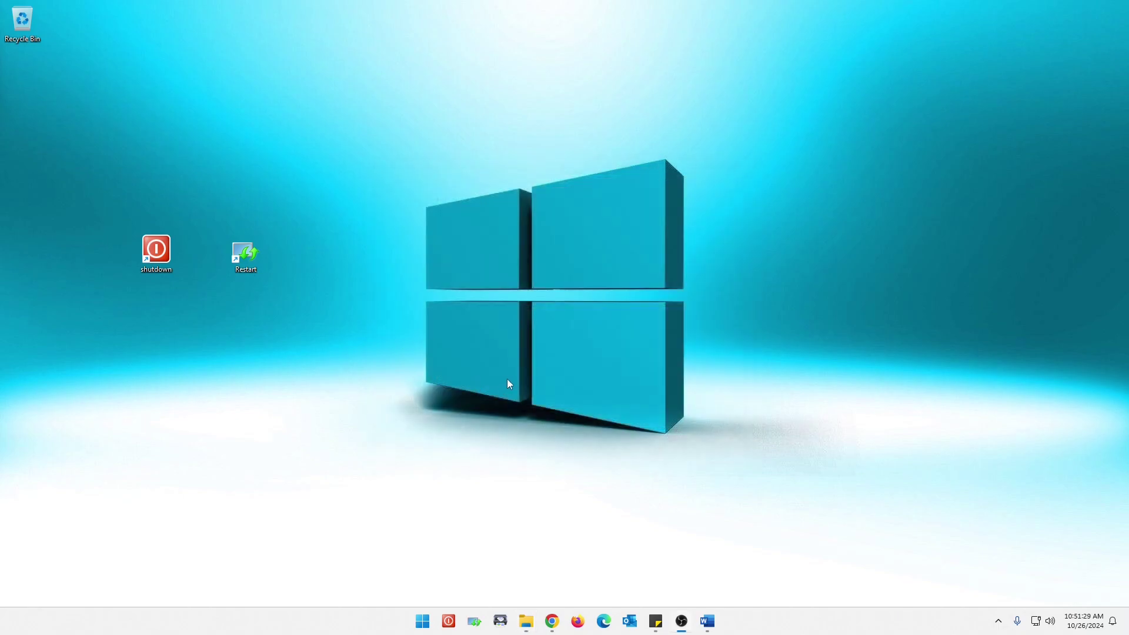